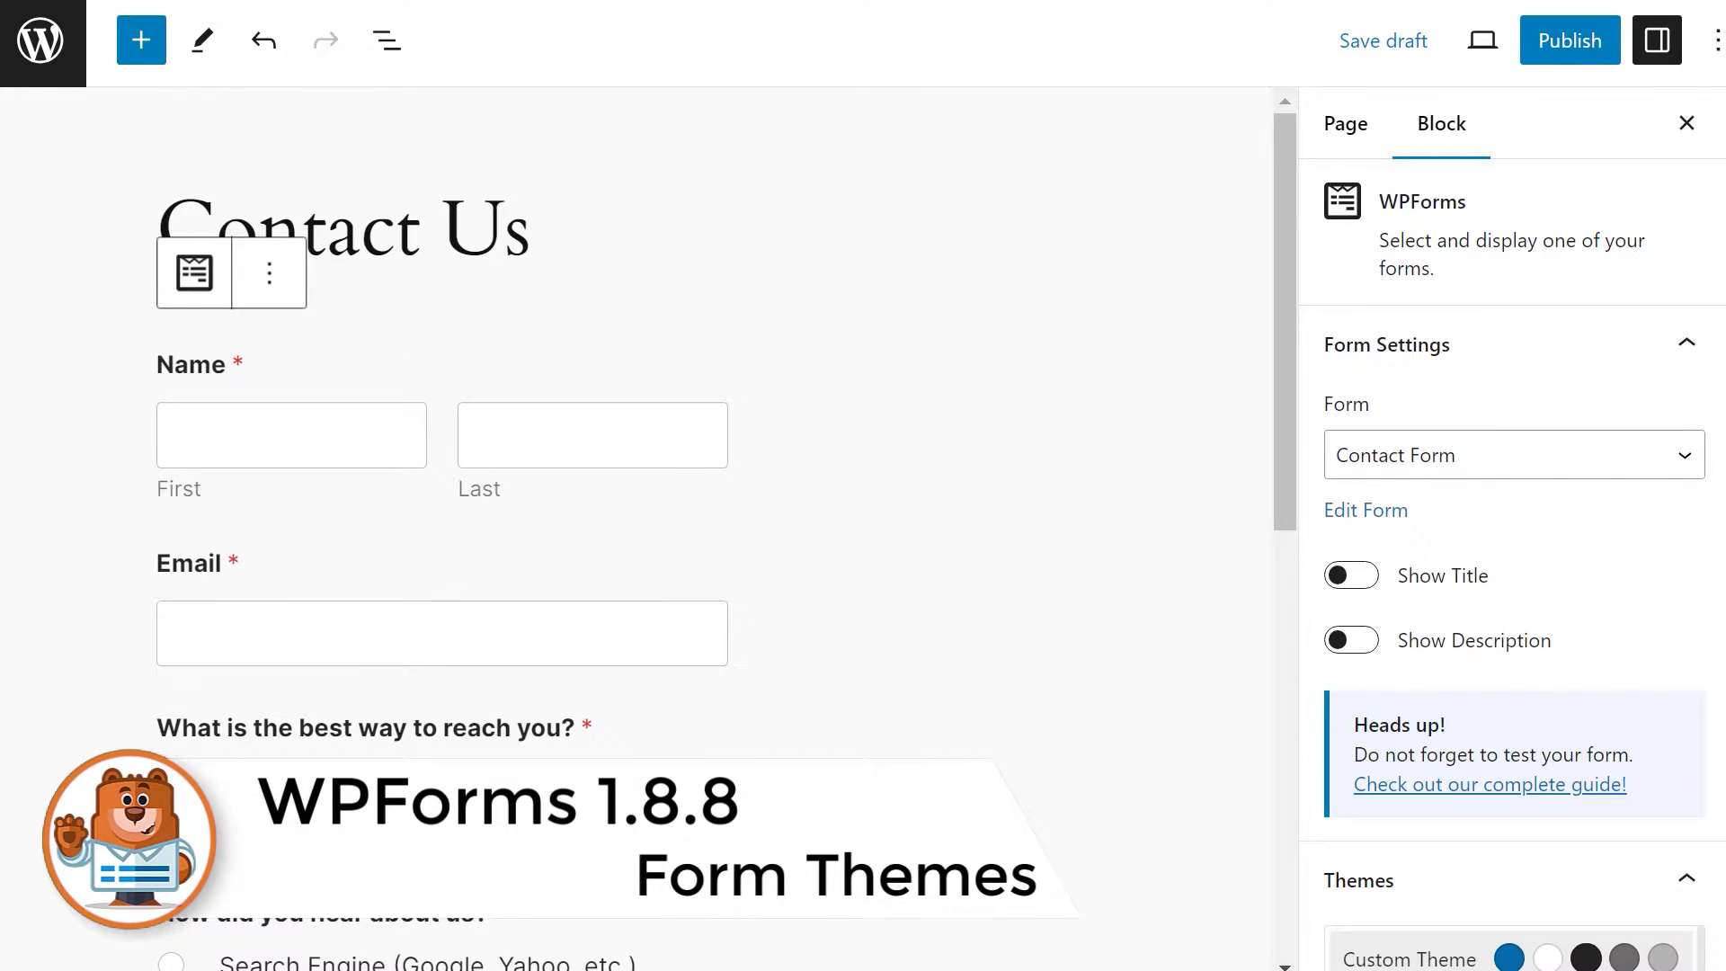
- Under Field Styles colours, set the field Background to beige and the Border to orange
scroll(1514, 564, "down", 8)
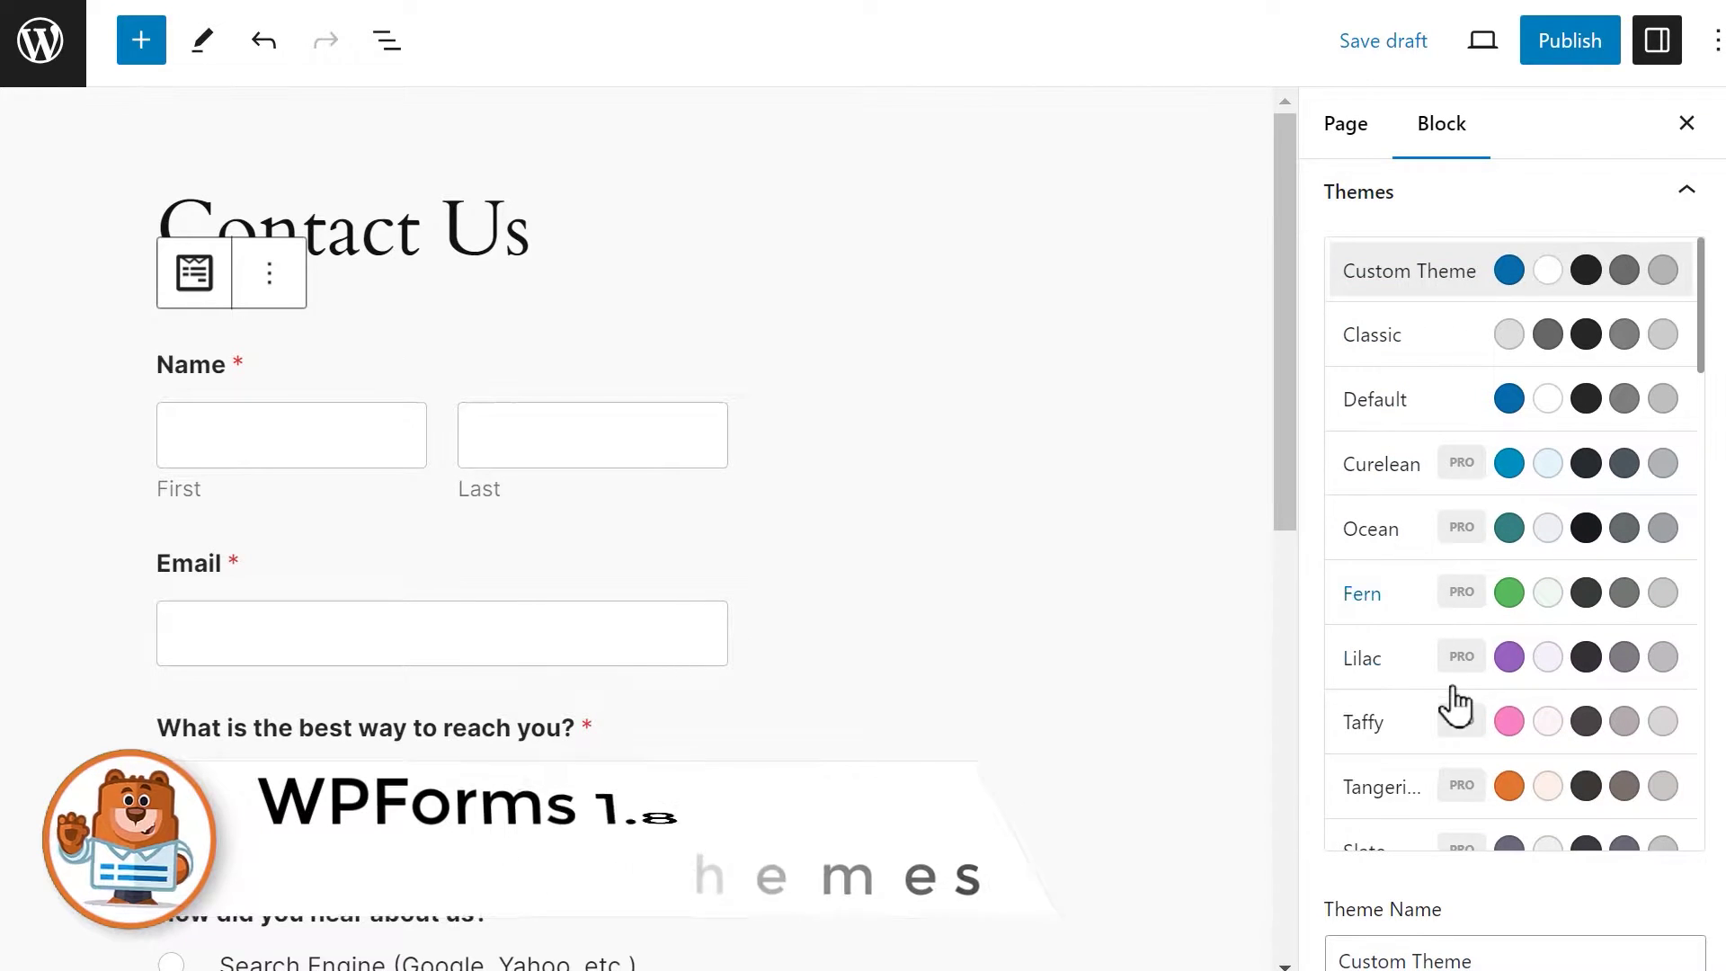
left_click(1587, 191)
left_click(1435, 663)
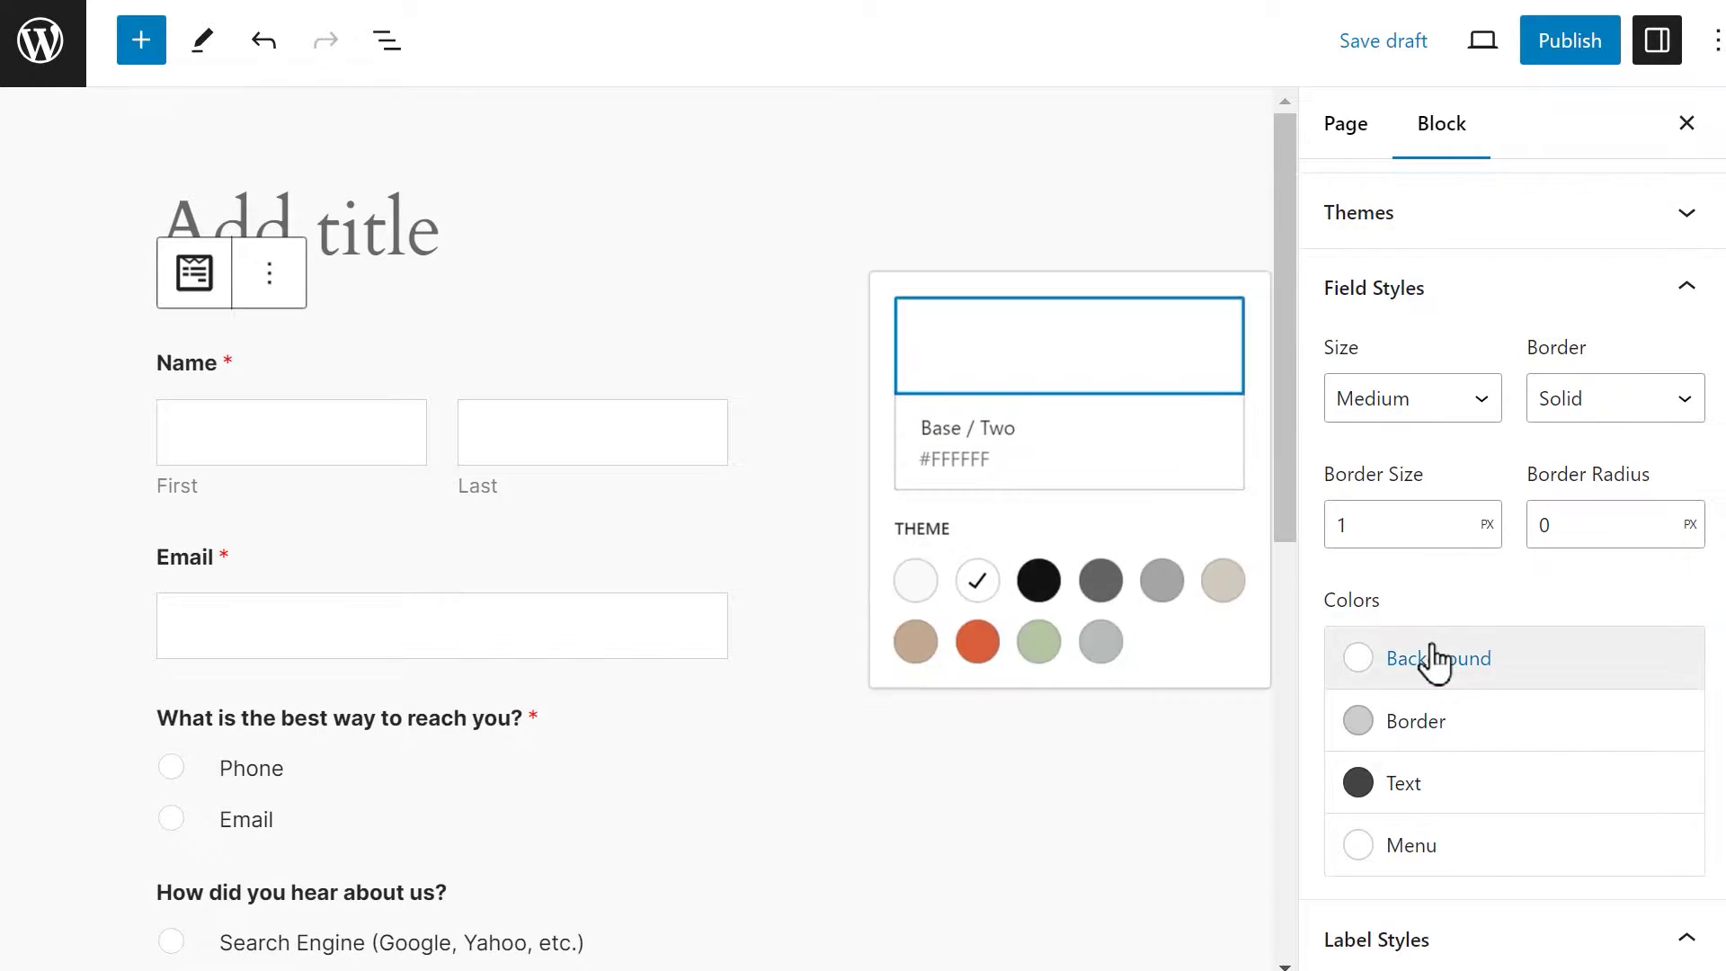
left_click(1223, 580)
left_click(1416, 721)
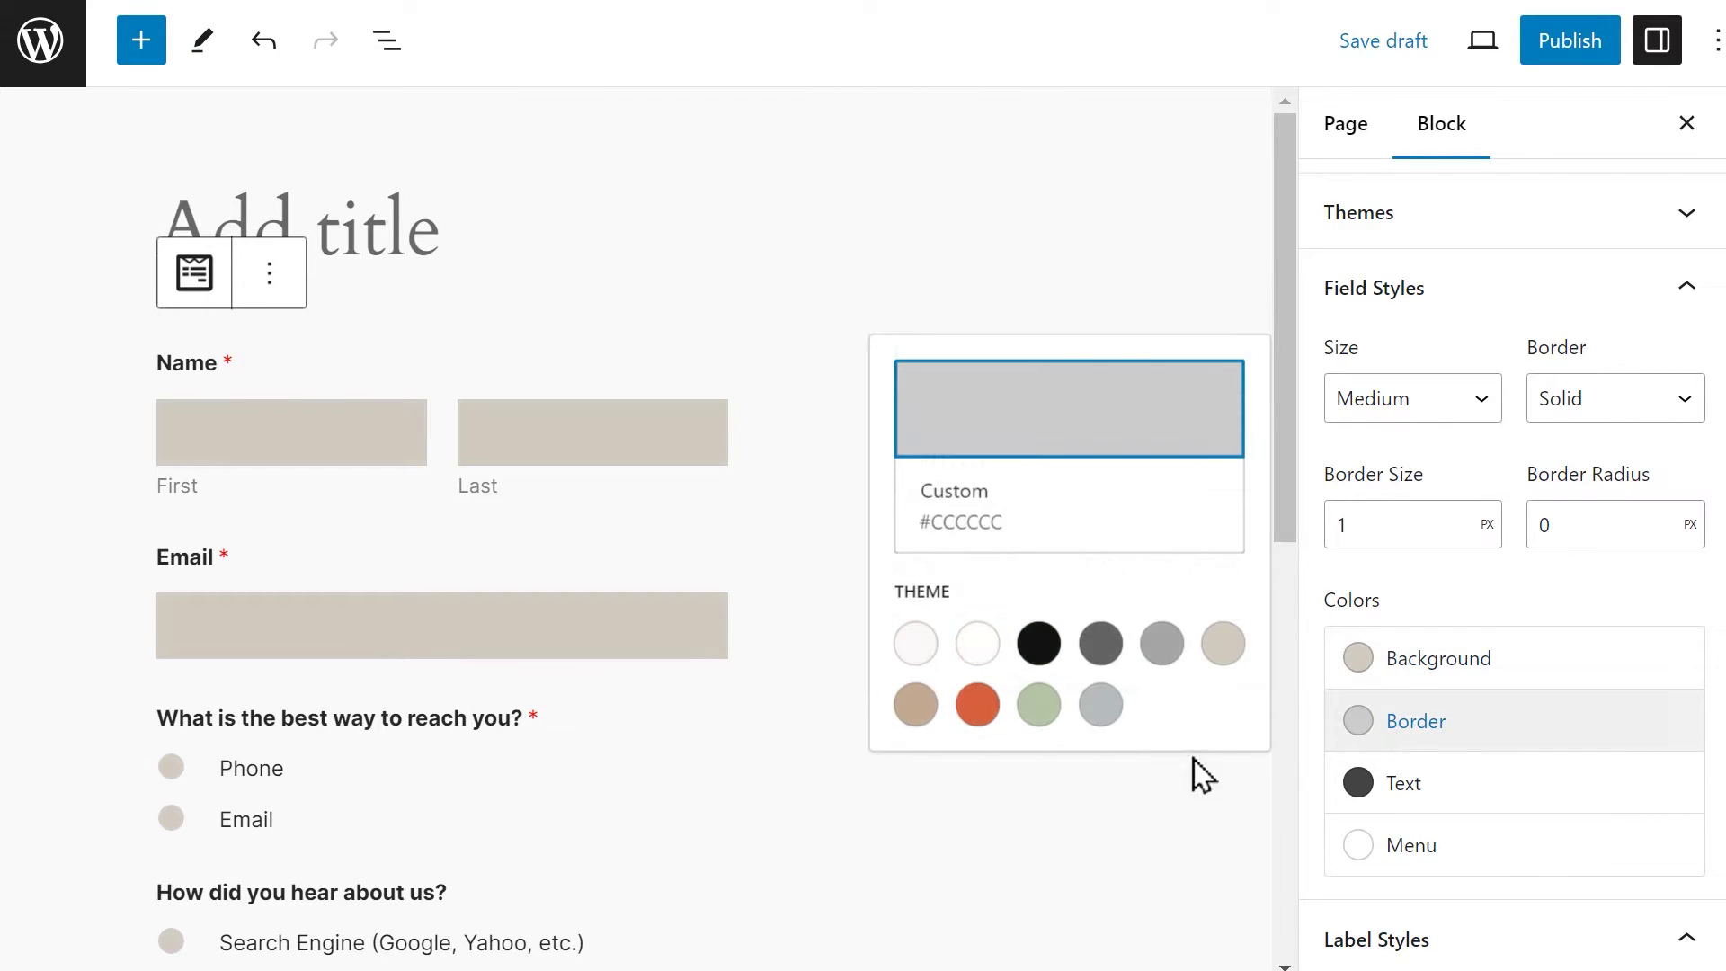
left_click(978, 706)
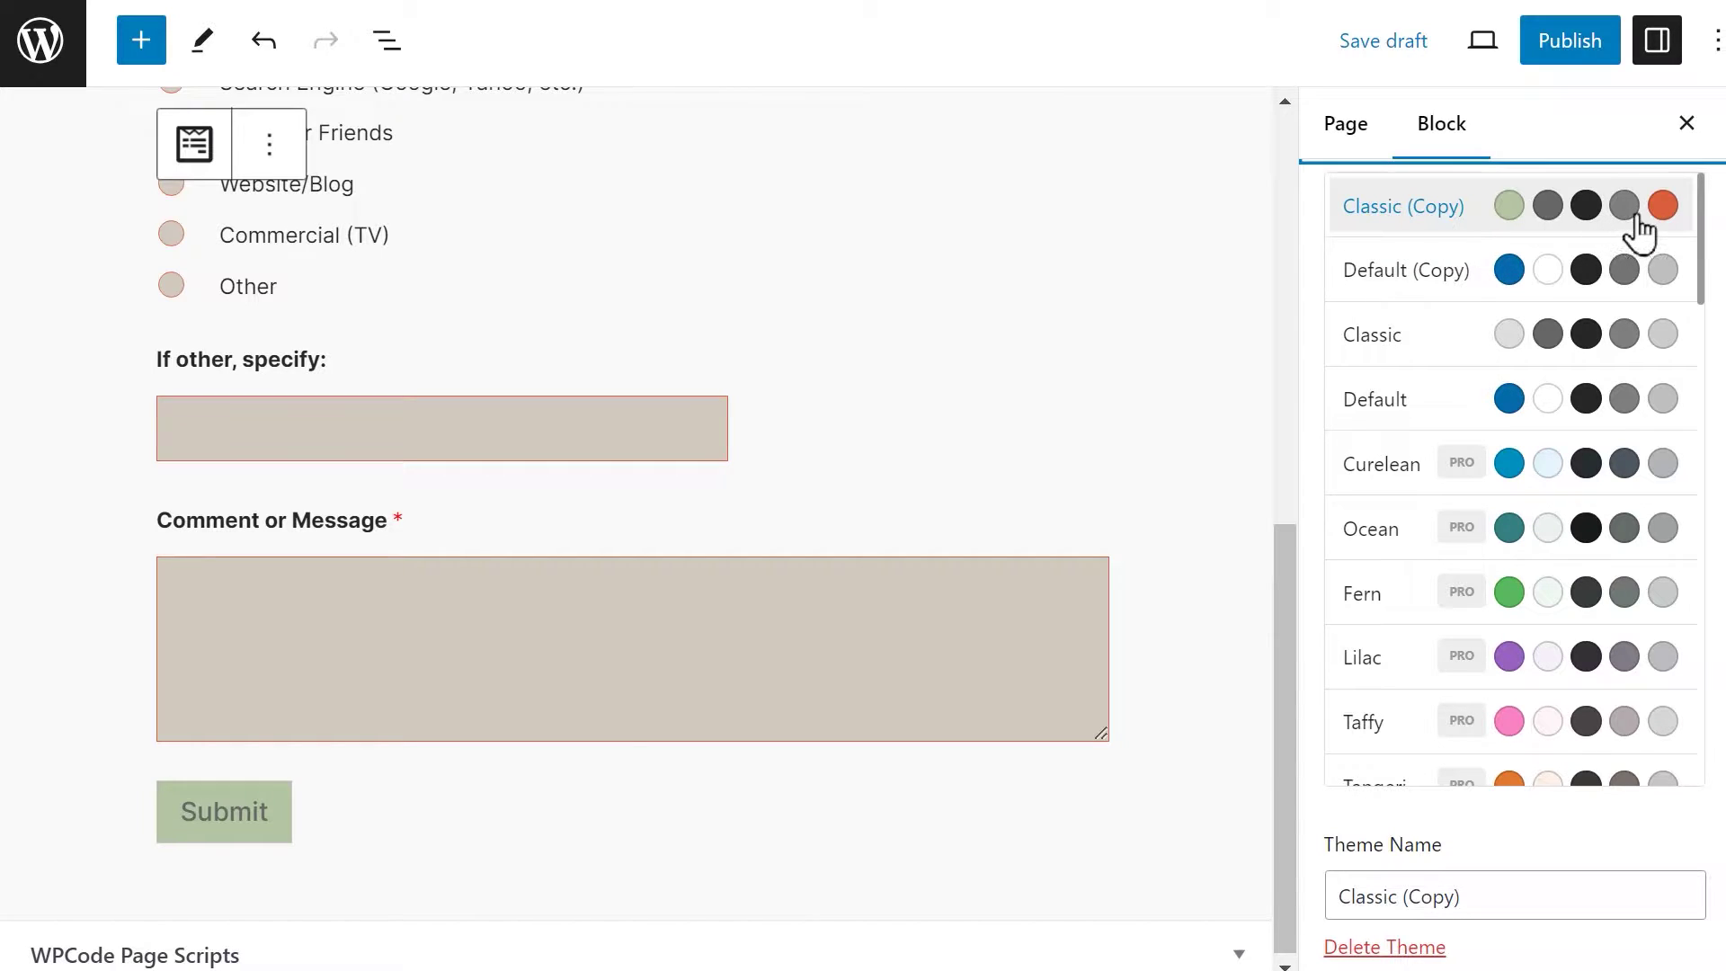
- Switch to the Classic theme and try light and grey swatches for the dropdown Menu colour
left_click(1597, 341)
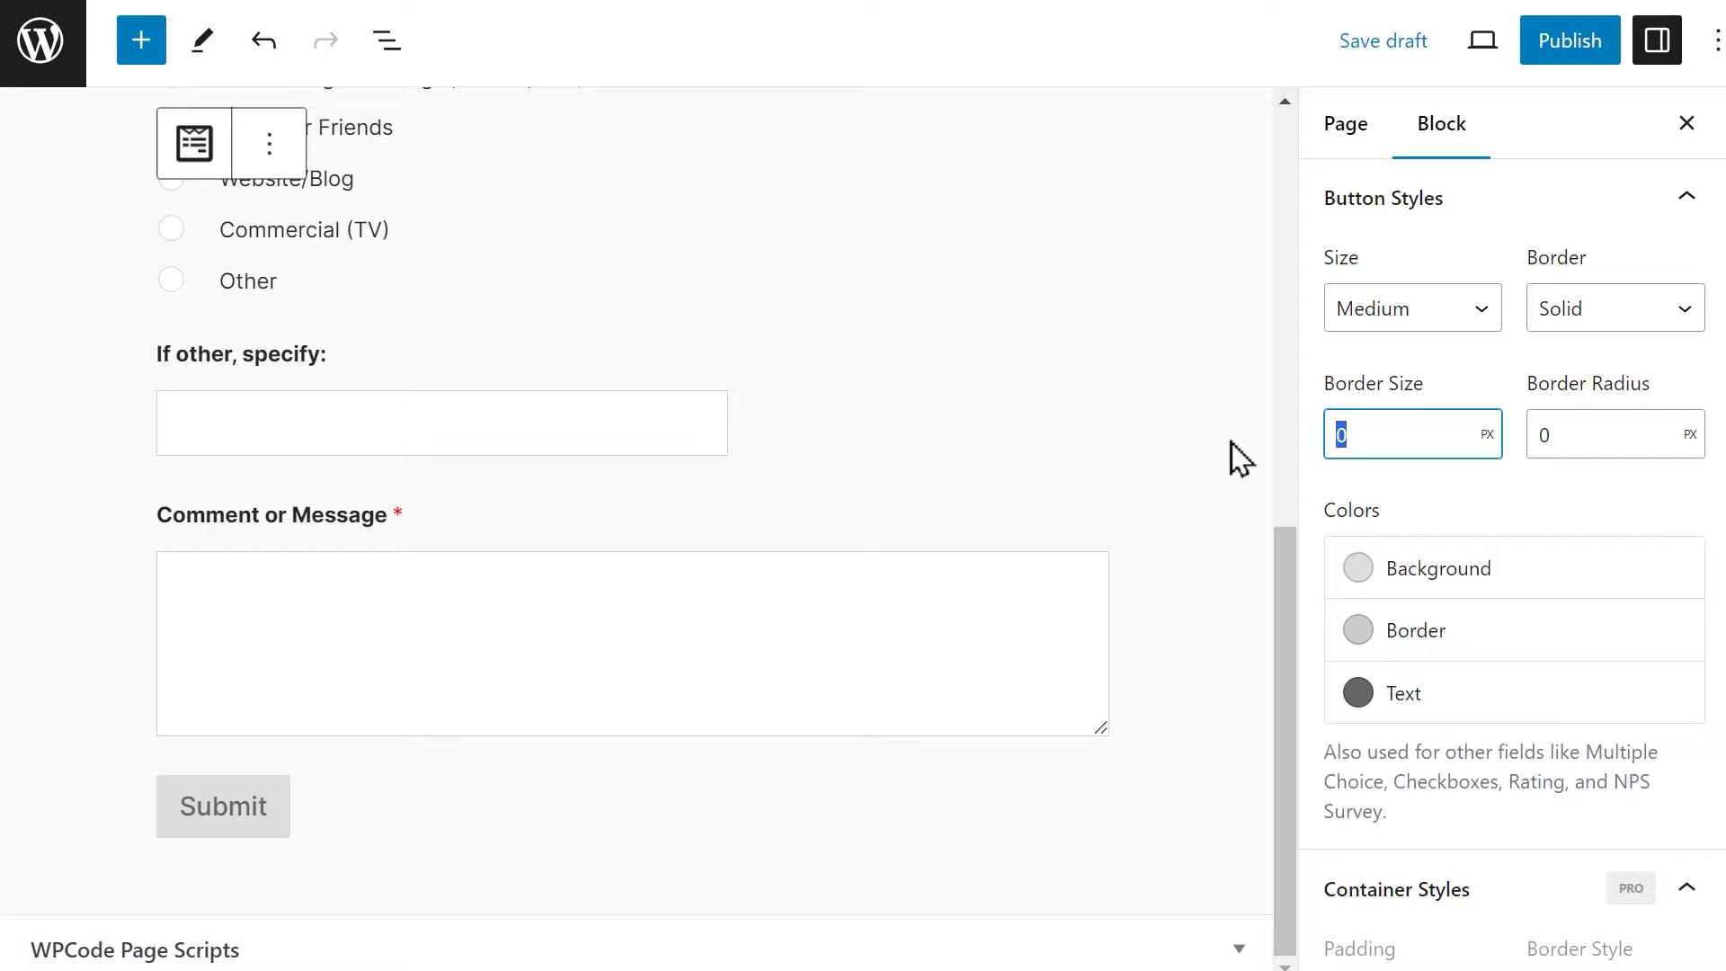
type("3")
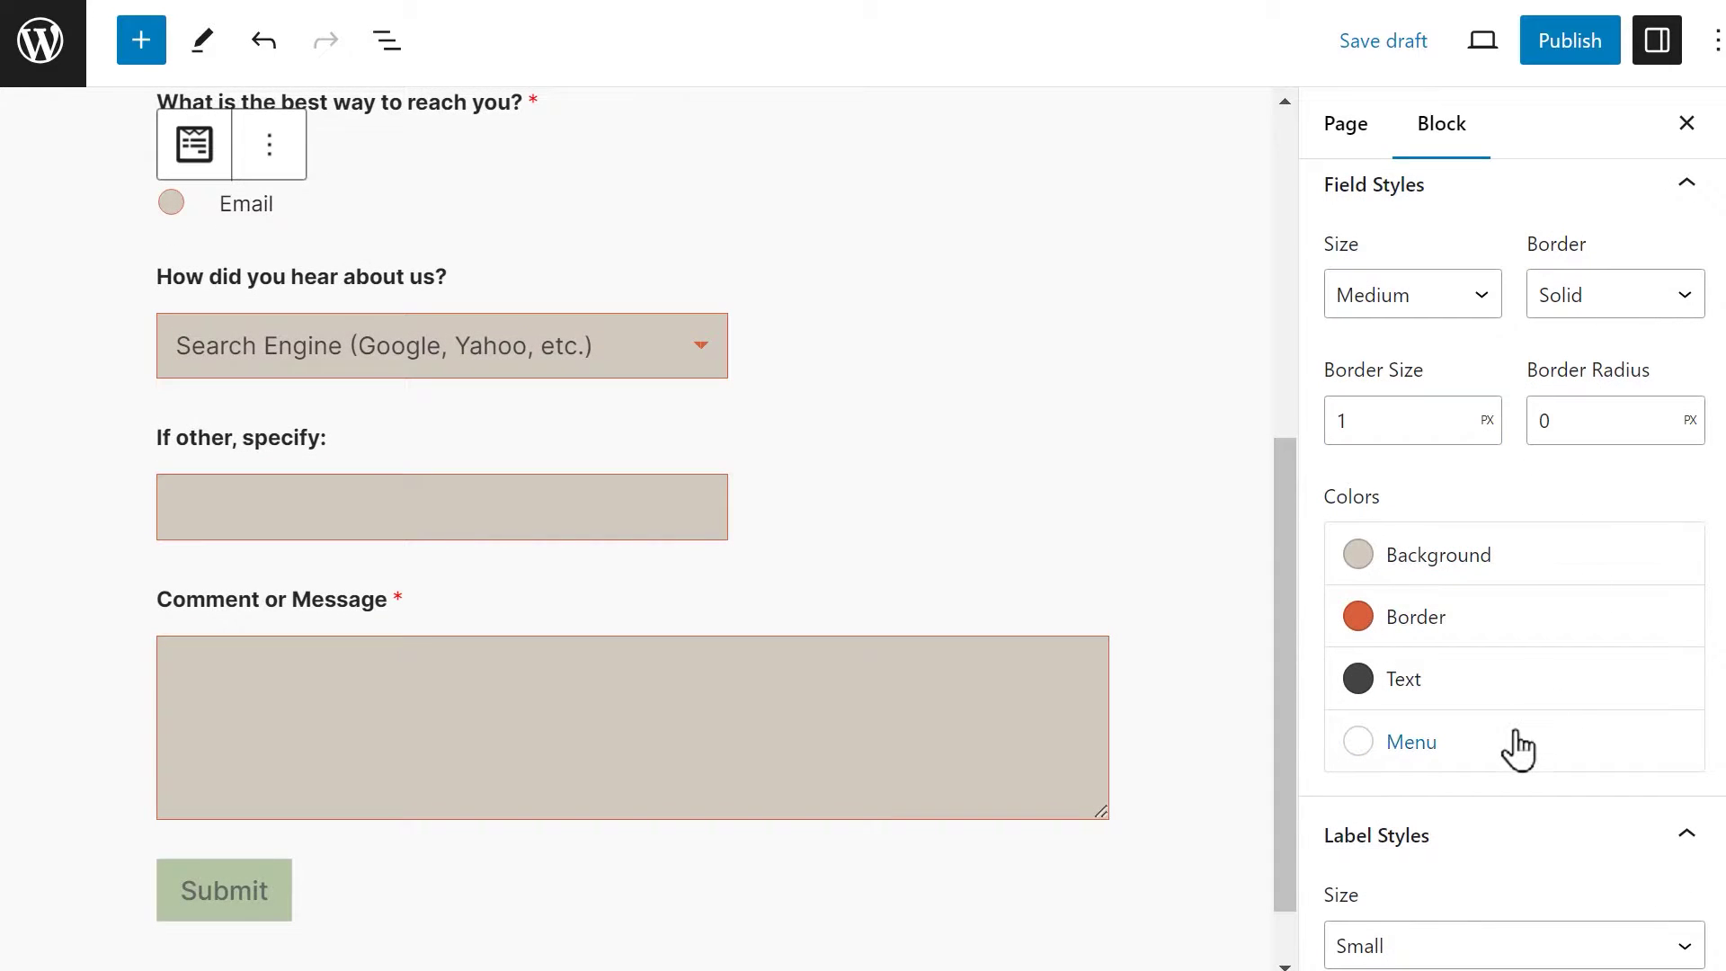
left_click(1510, 743)
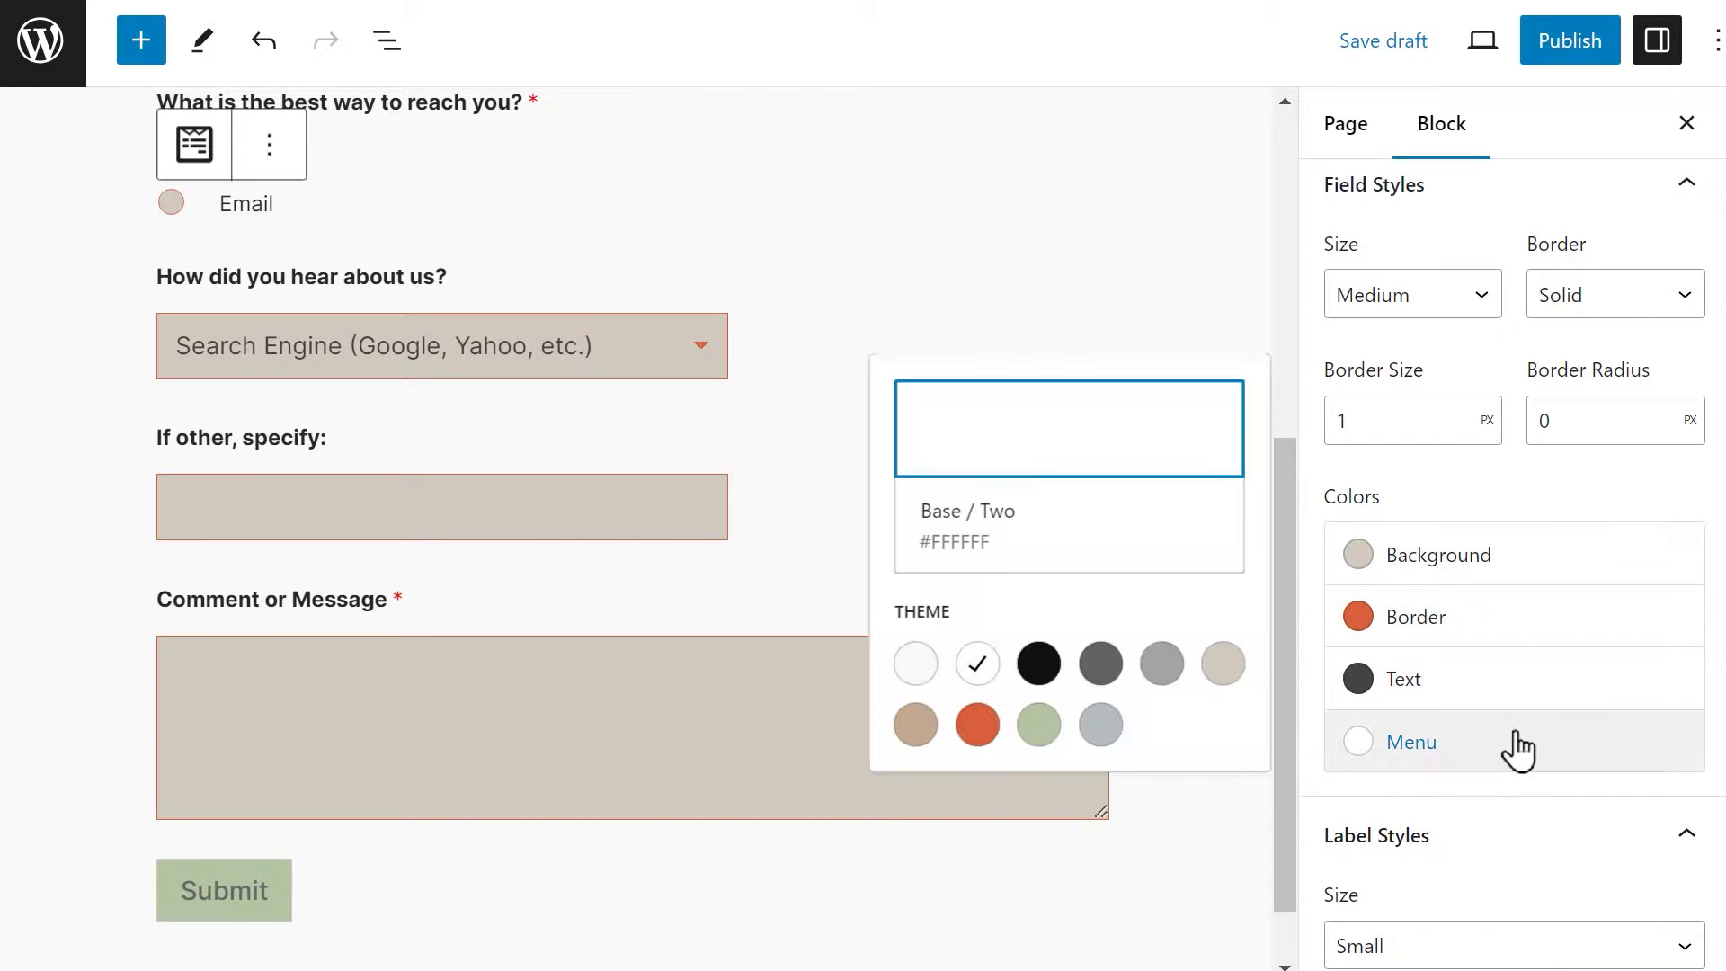
left_click(914, 672)
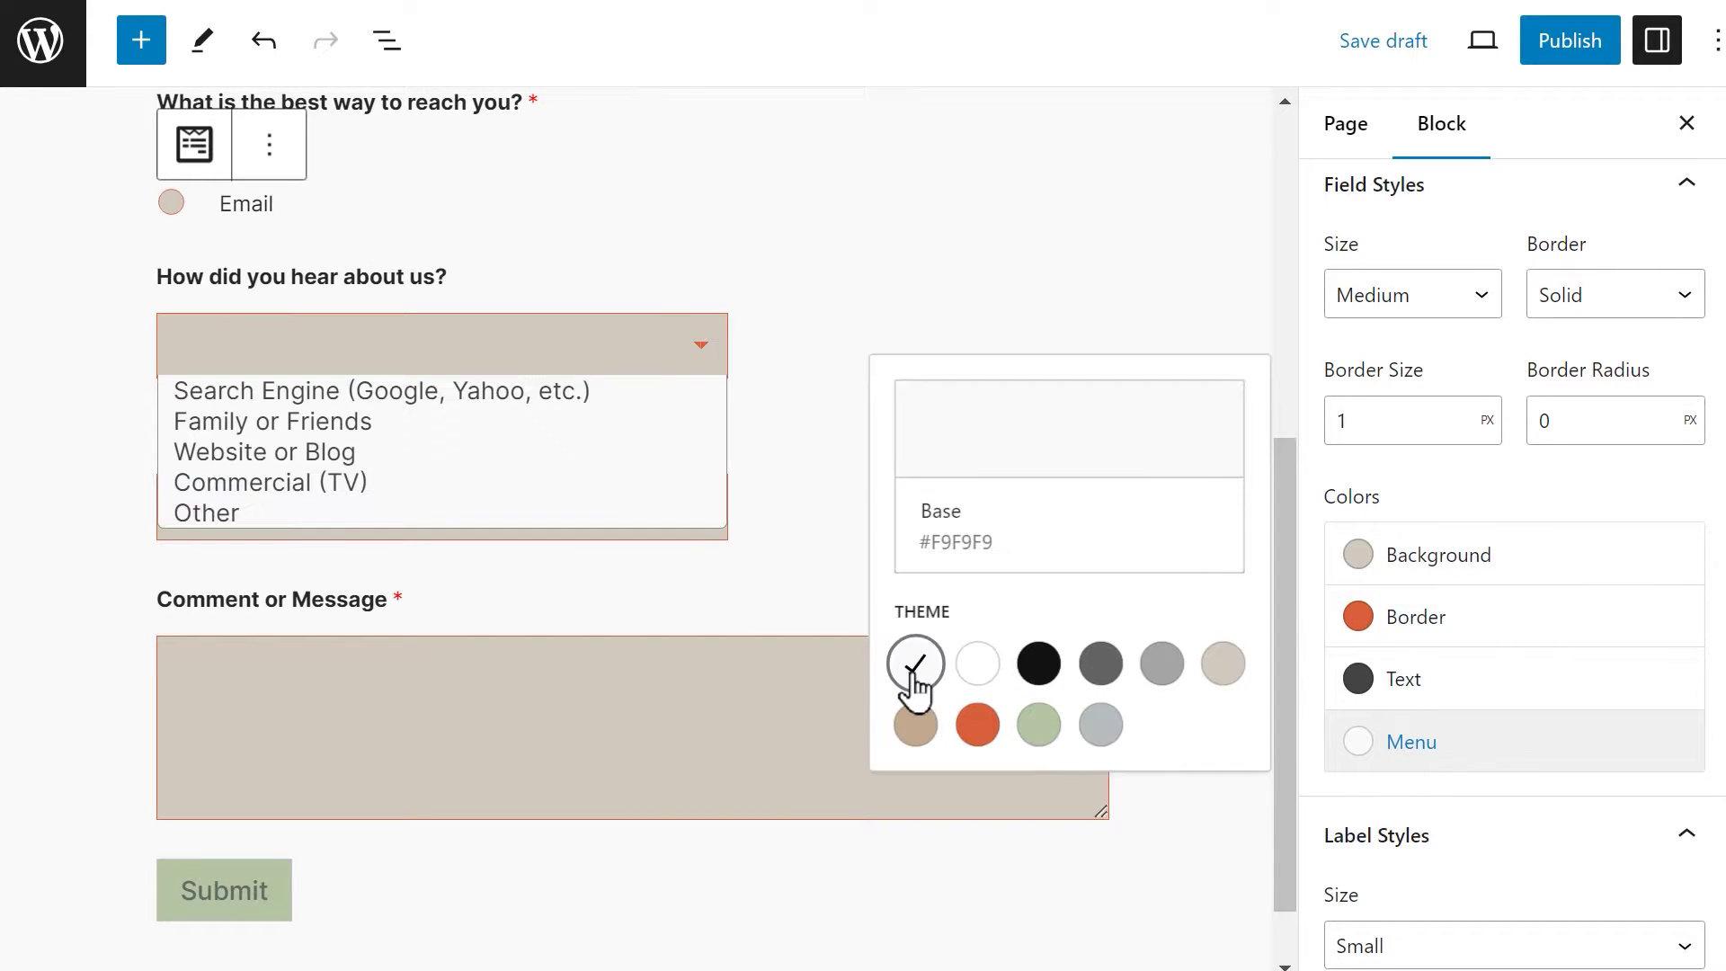
left_click(1102, 683)
left_click(1167, 680)
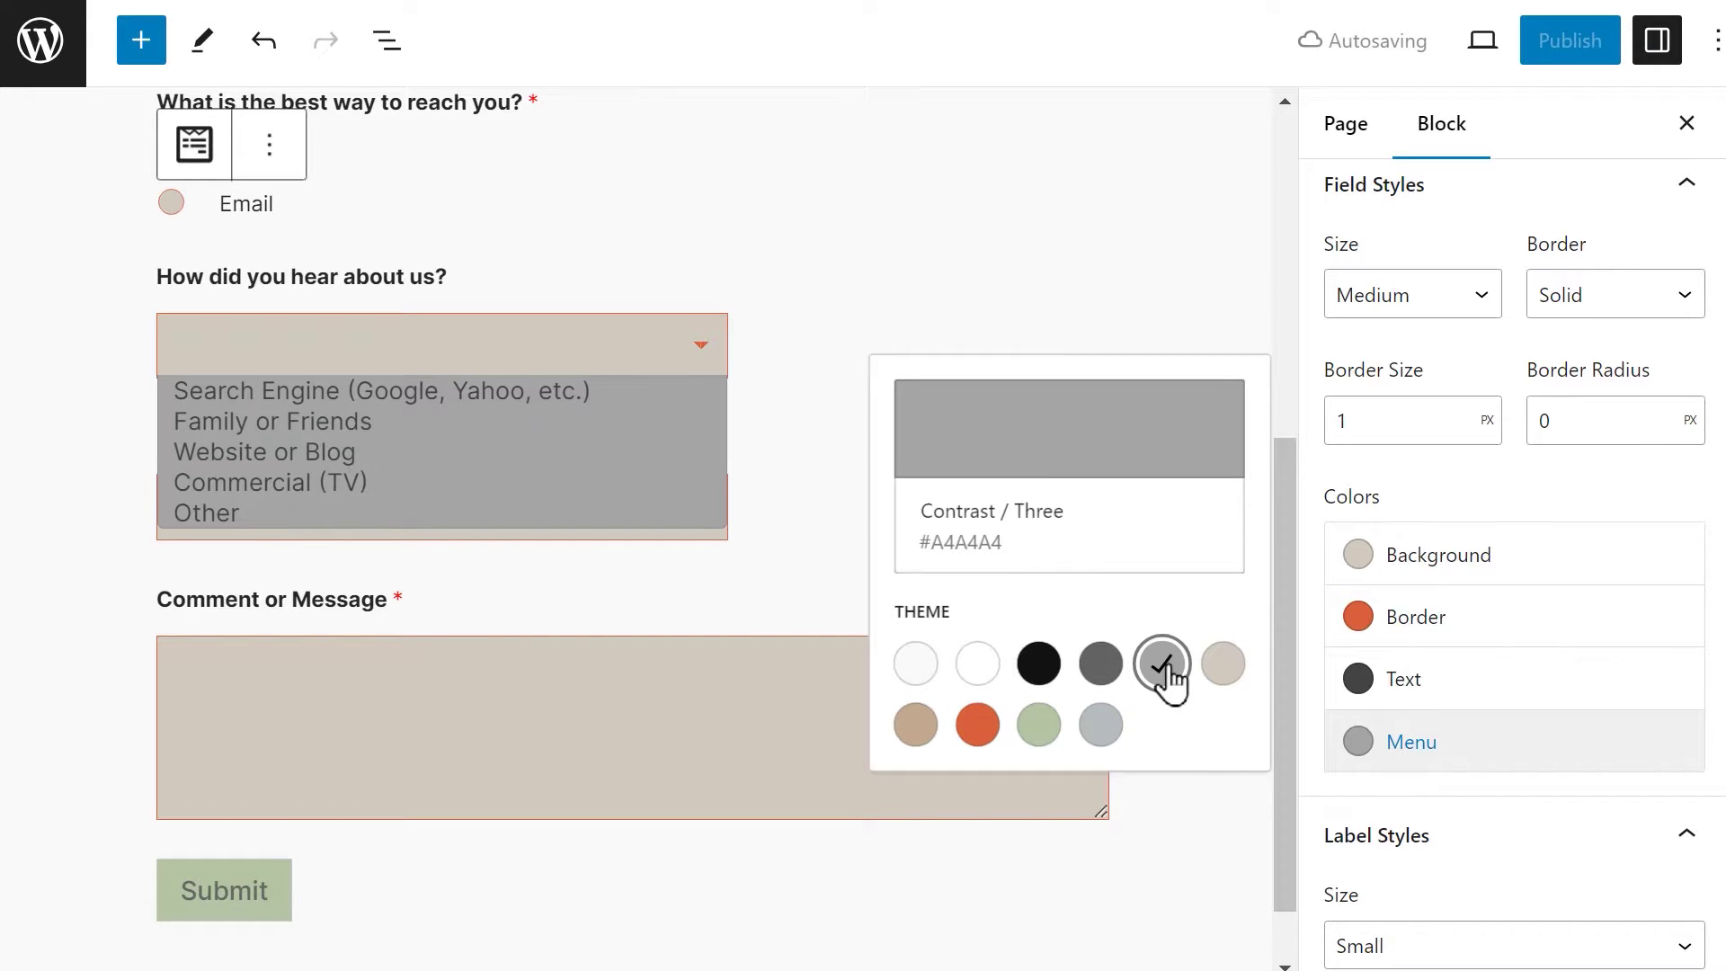
- Set the dropdown menu colour to pale green Accent / Four, then try the Lilac theme
left_click(1040, 727)
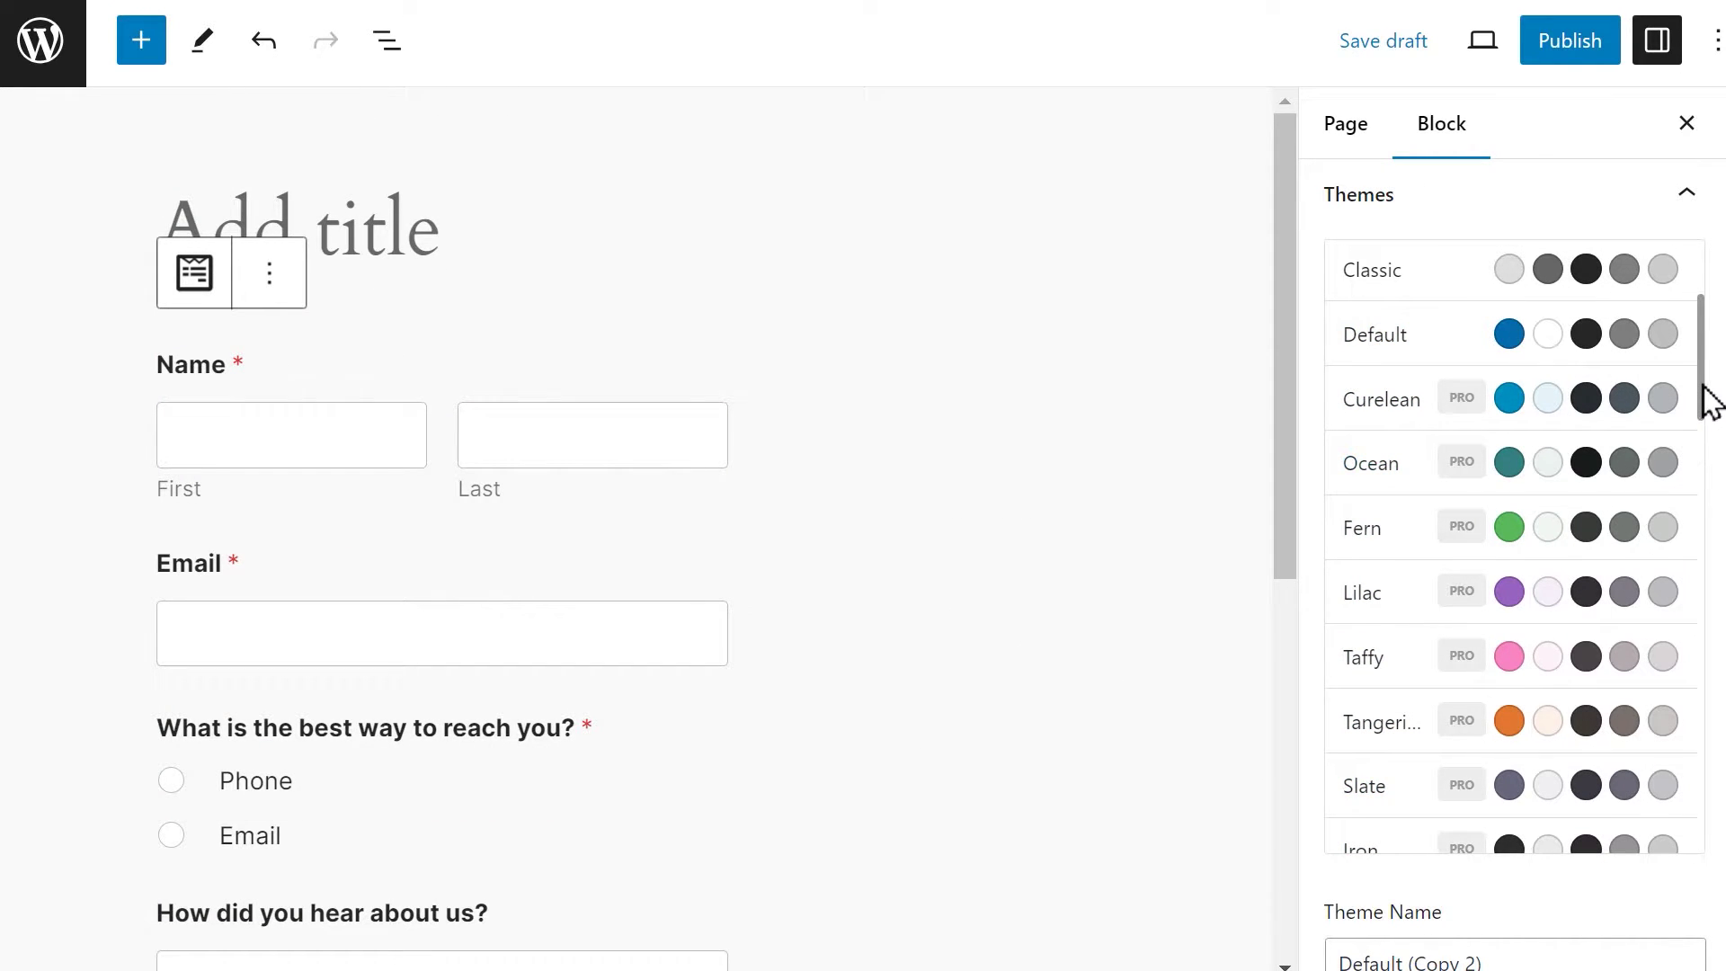
left_click_drag(1708, 400, 1708, 470)
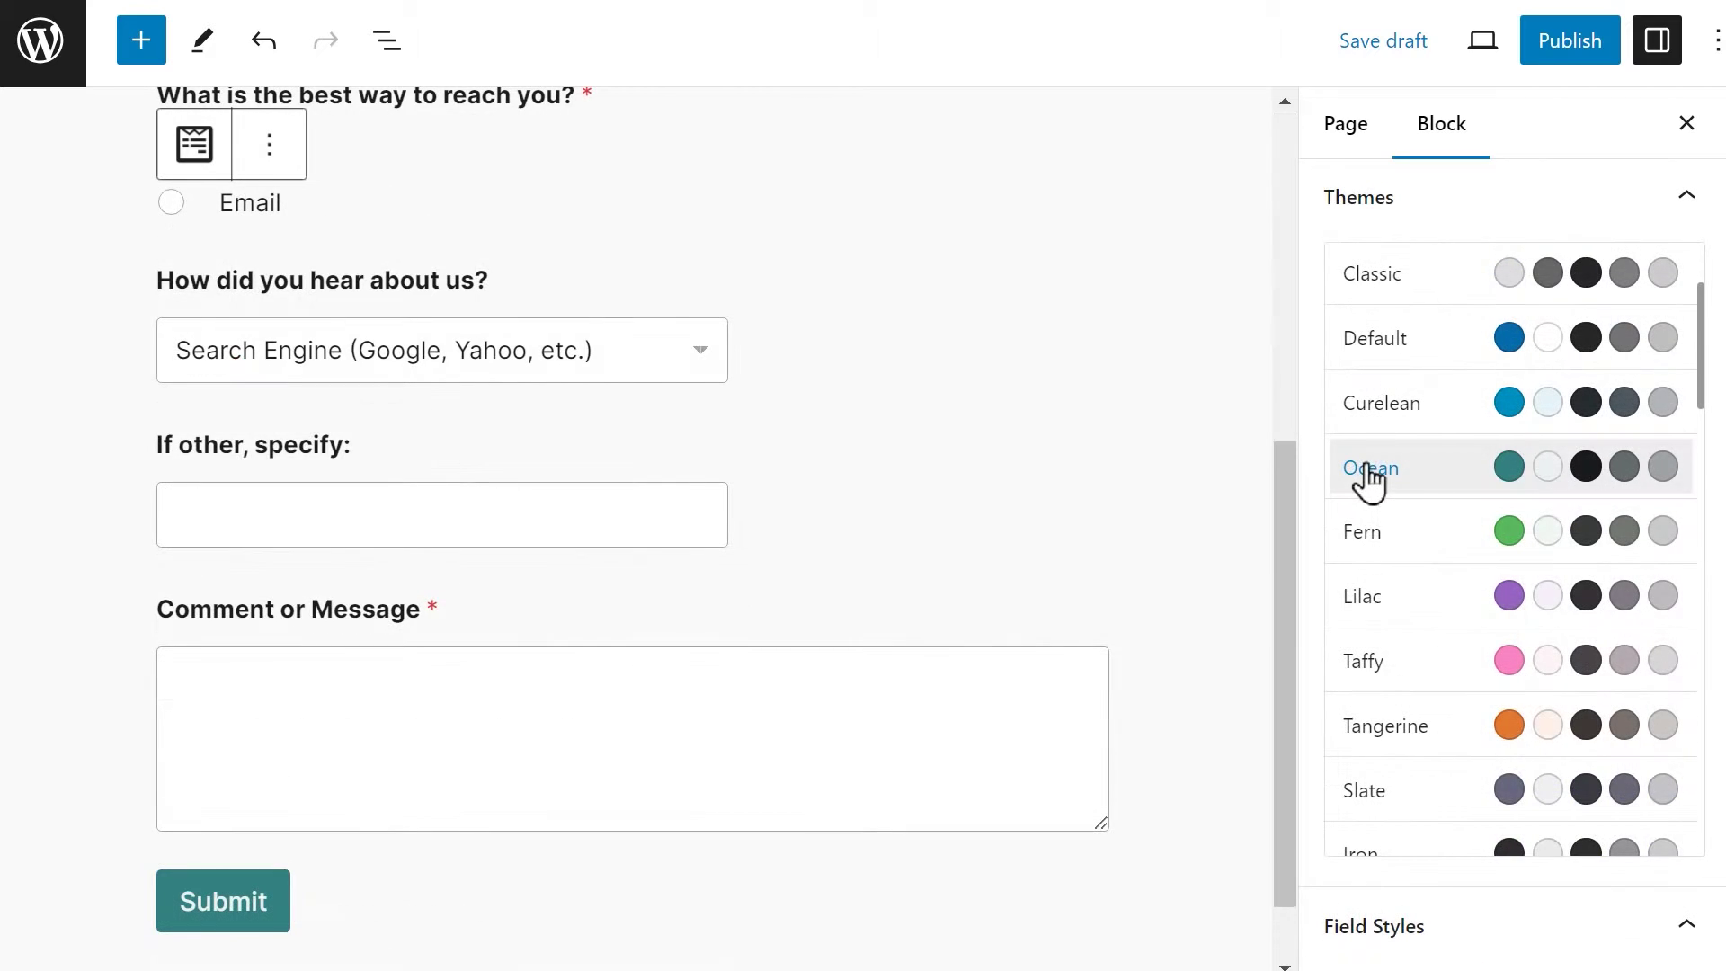
left_click(1392, 602)
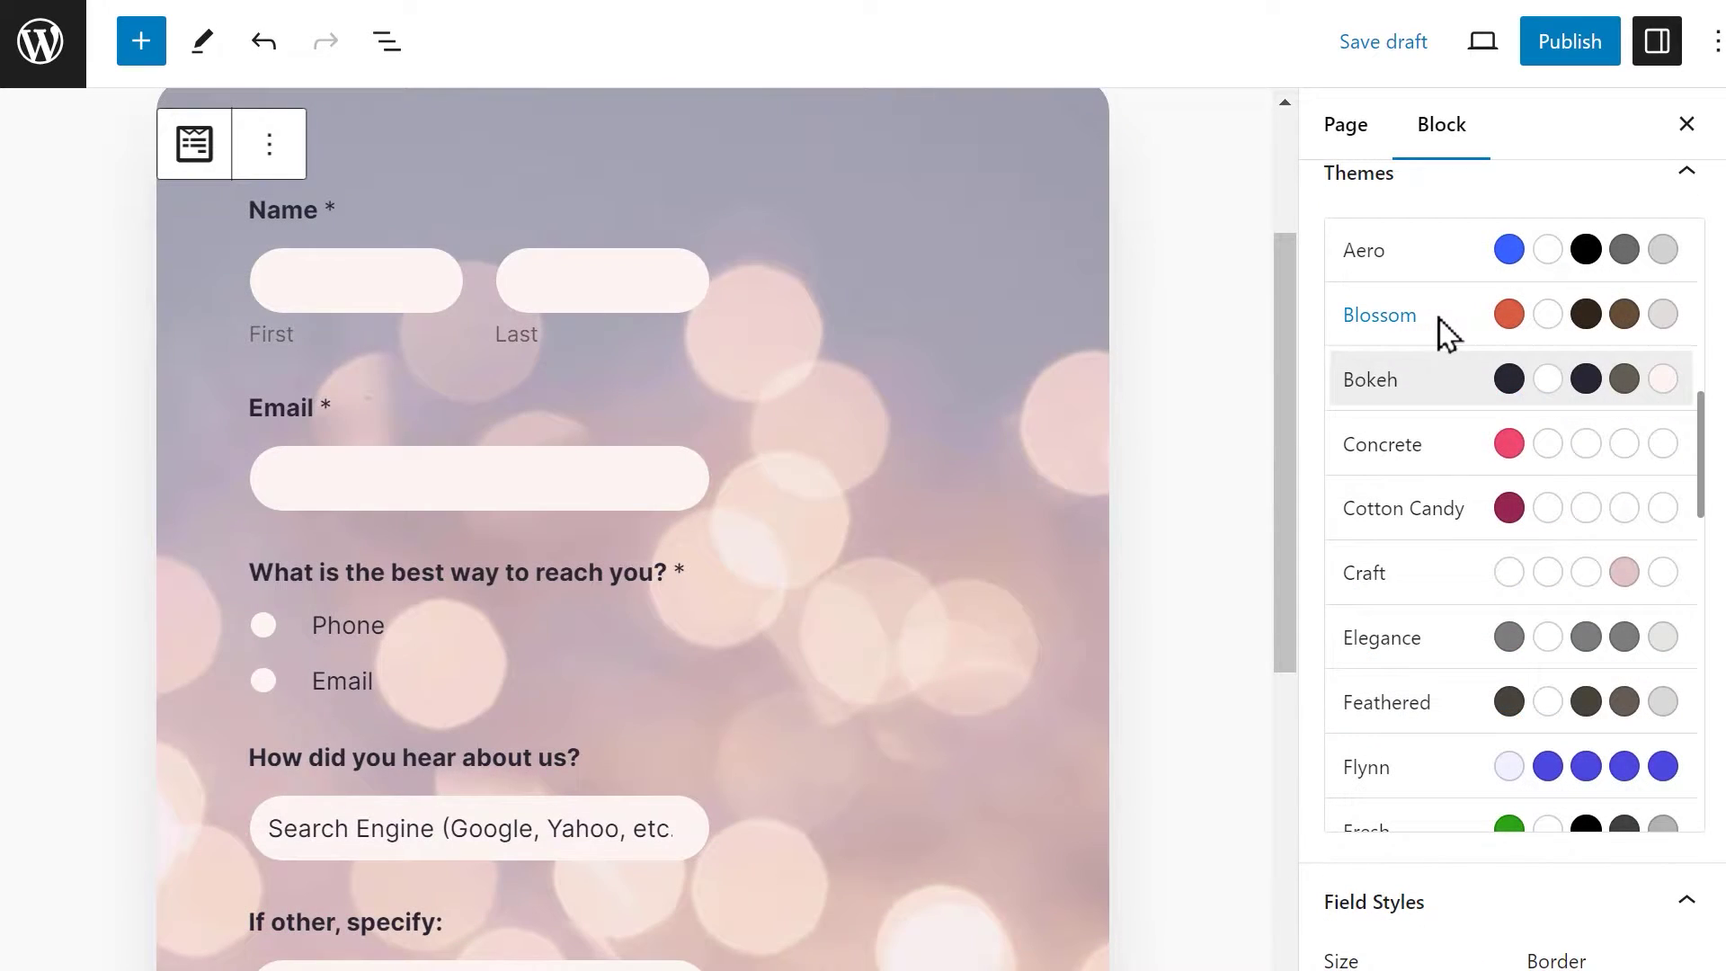
- Apply the Blossom theme with its flower-vase background photo
left_click(1438, 318)
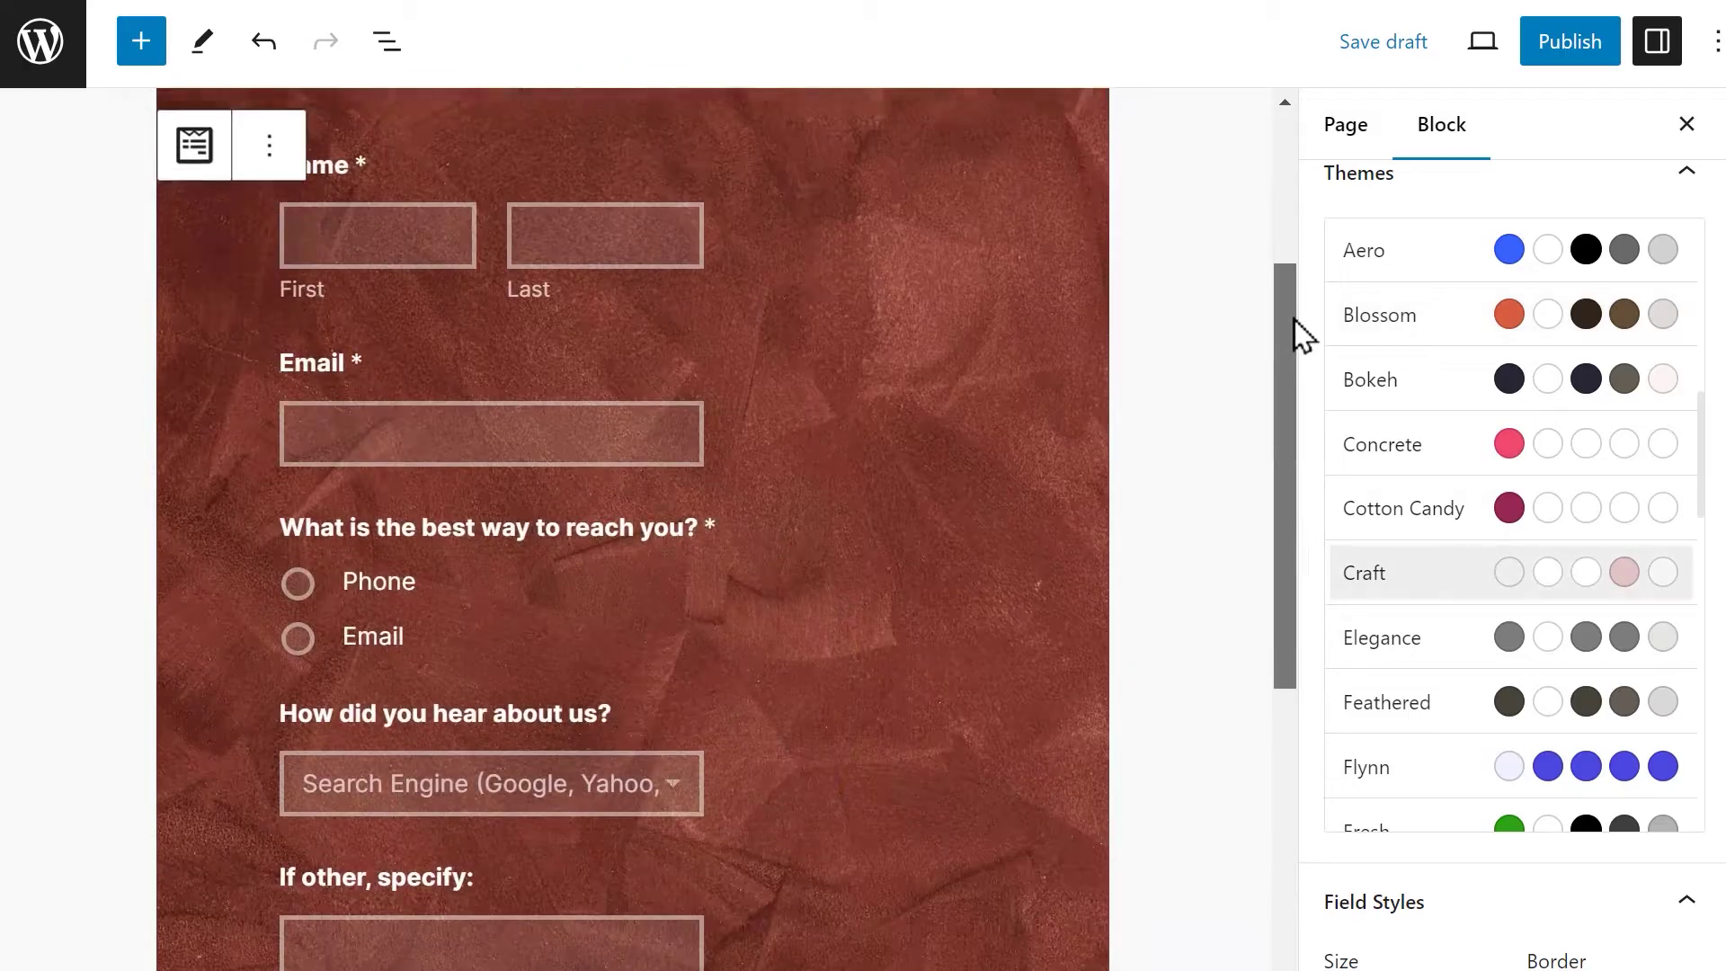
left_click_drag(1292, 320, 1293, 414)
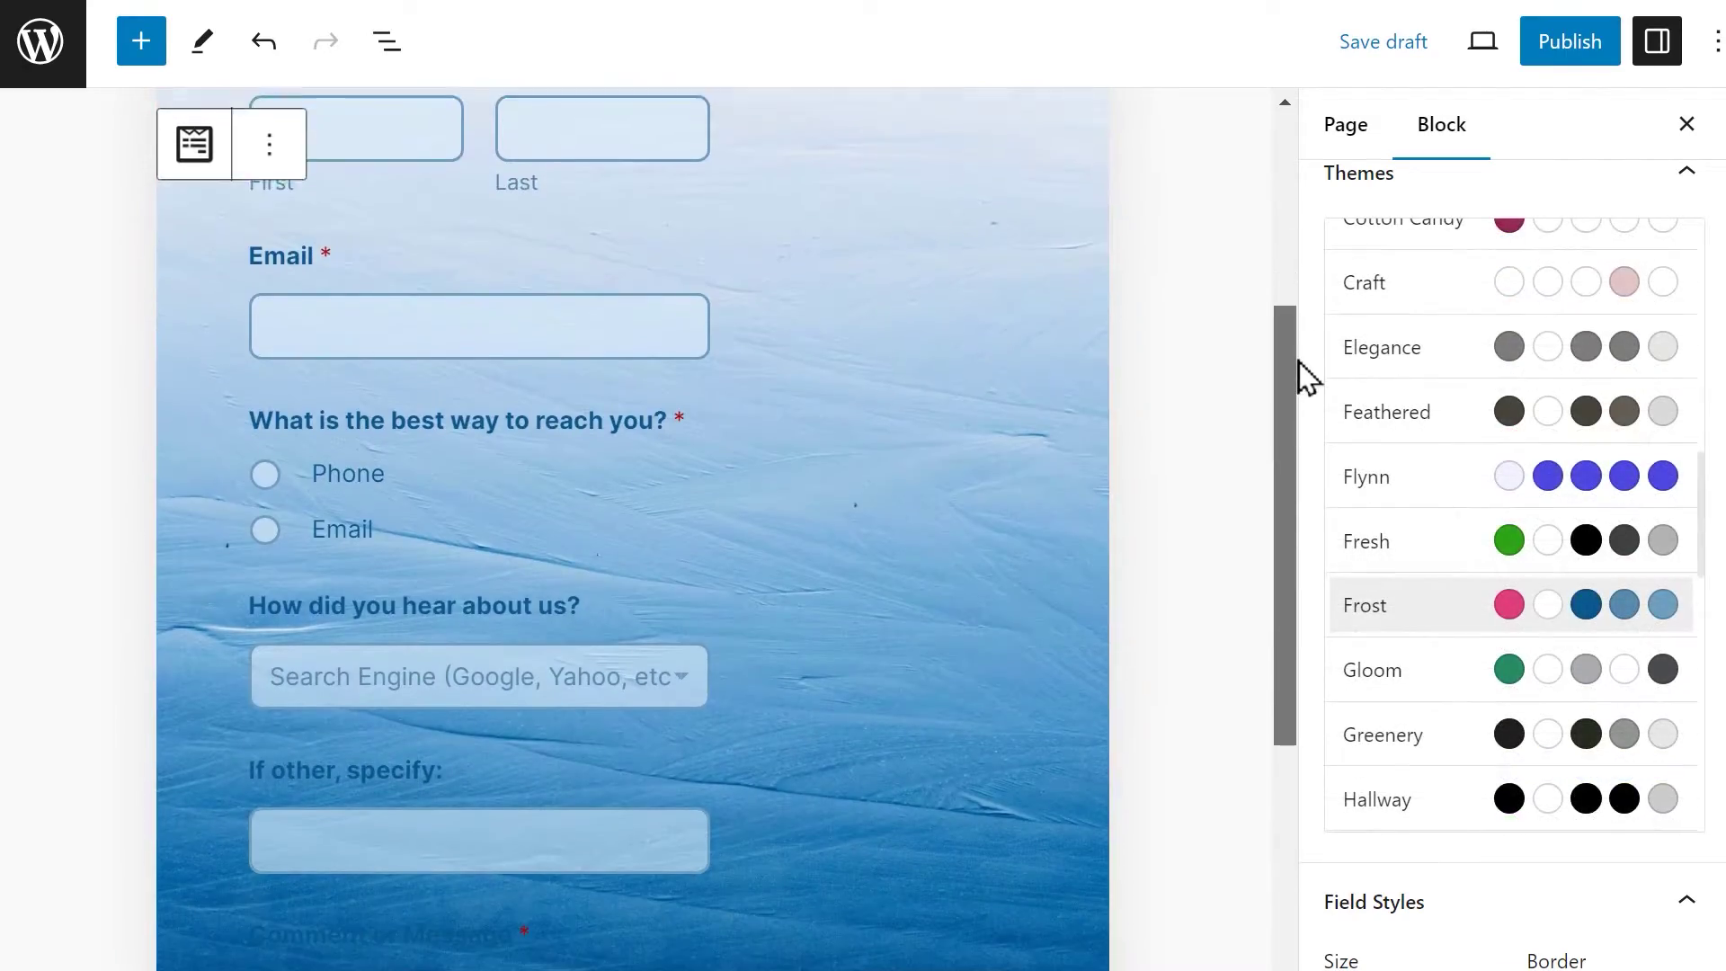
left_click_drag(1298, 374, 1302, 470)
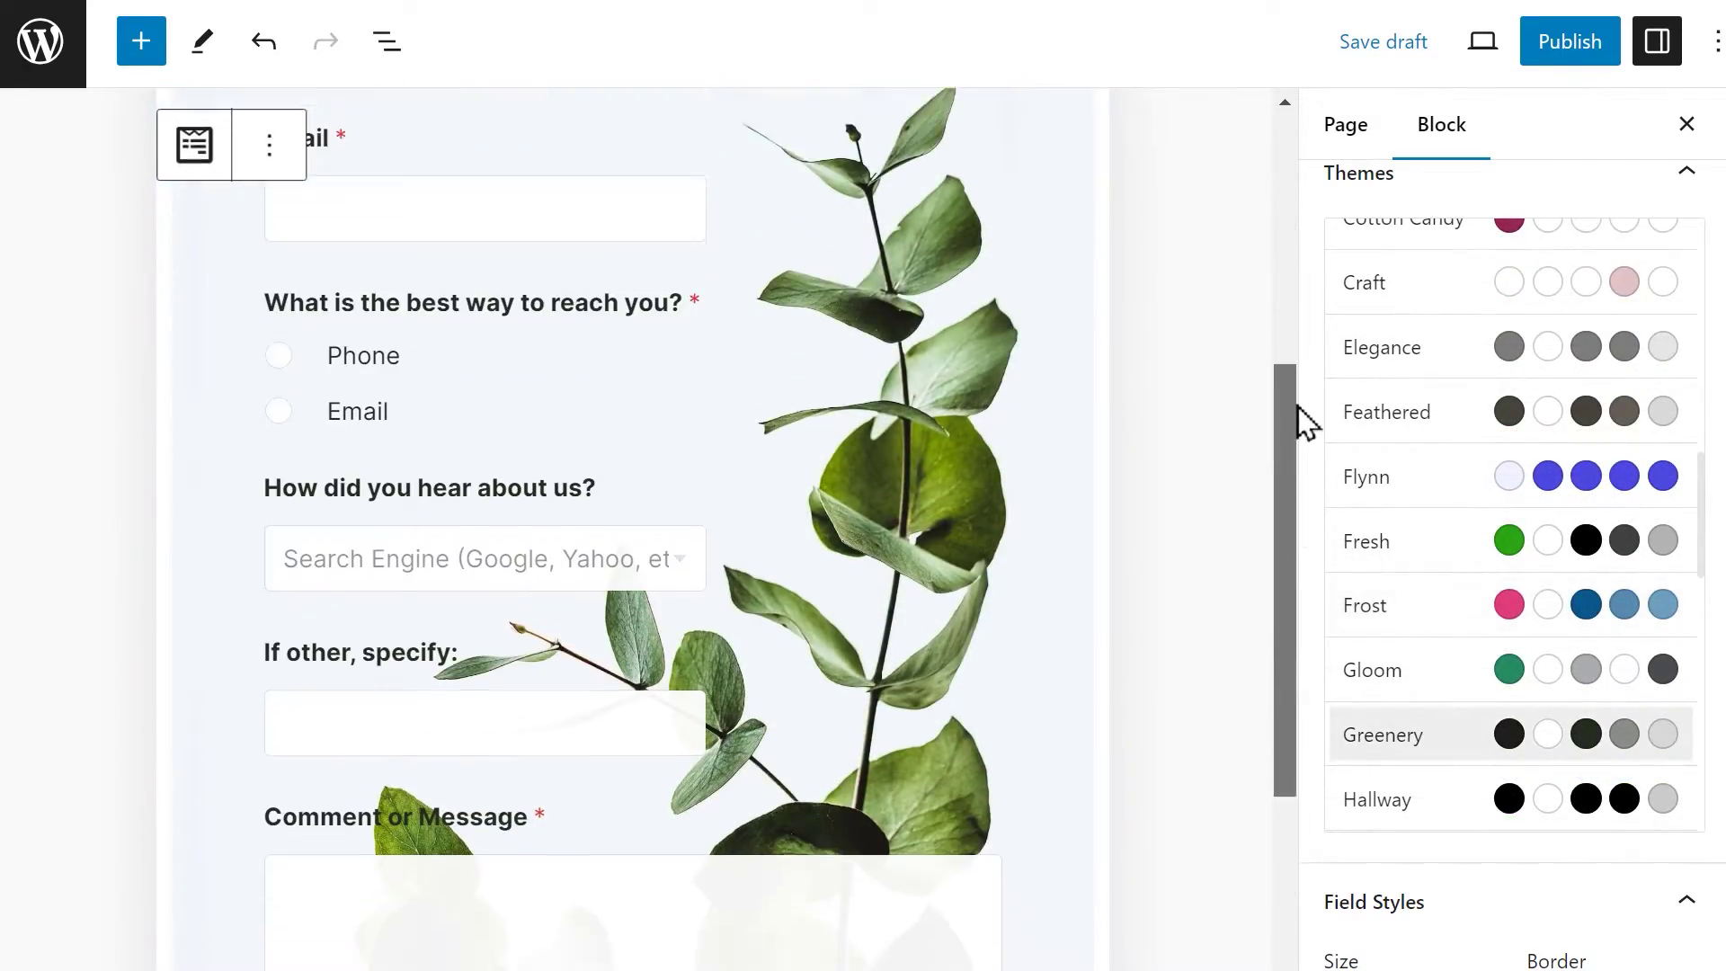
left_click_drag(1298, 408, 1298, 502)
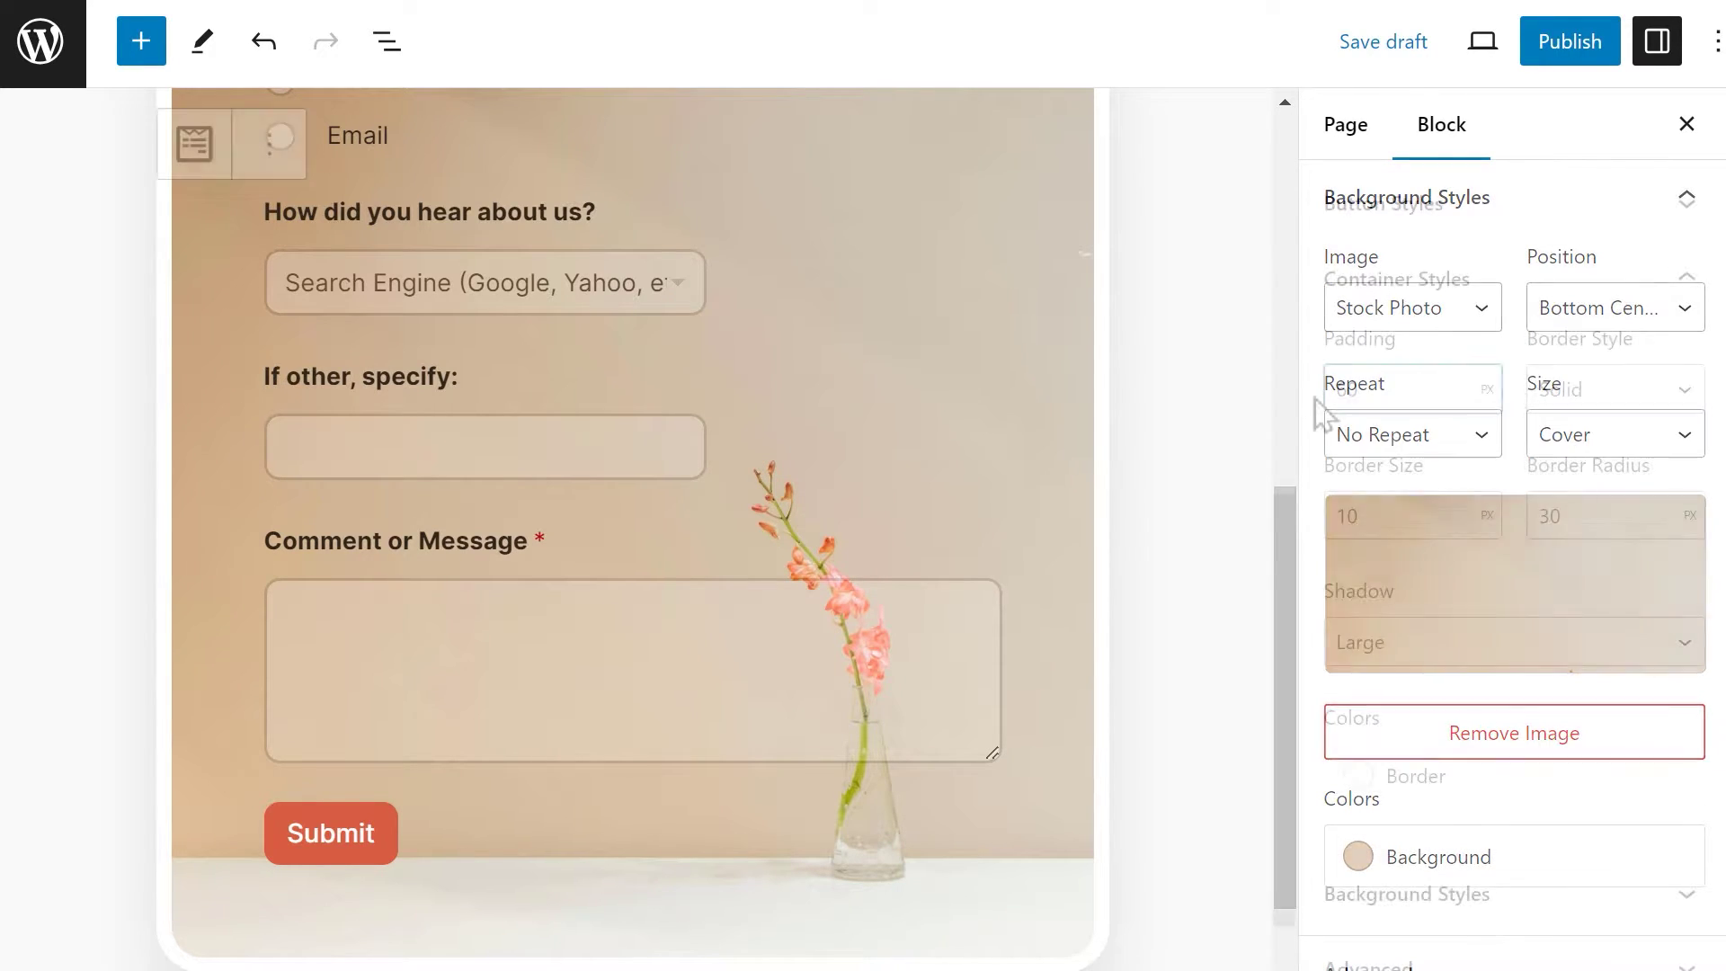
- Give the container 30px padding, a 15px tan Accent / Two border, 10px radius and Small shadow
type("30")
left_click(1683, 391)
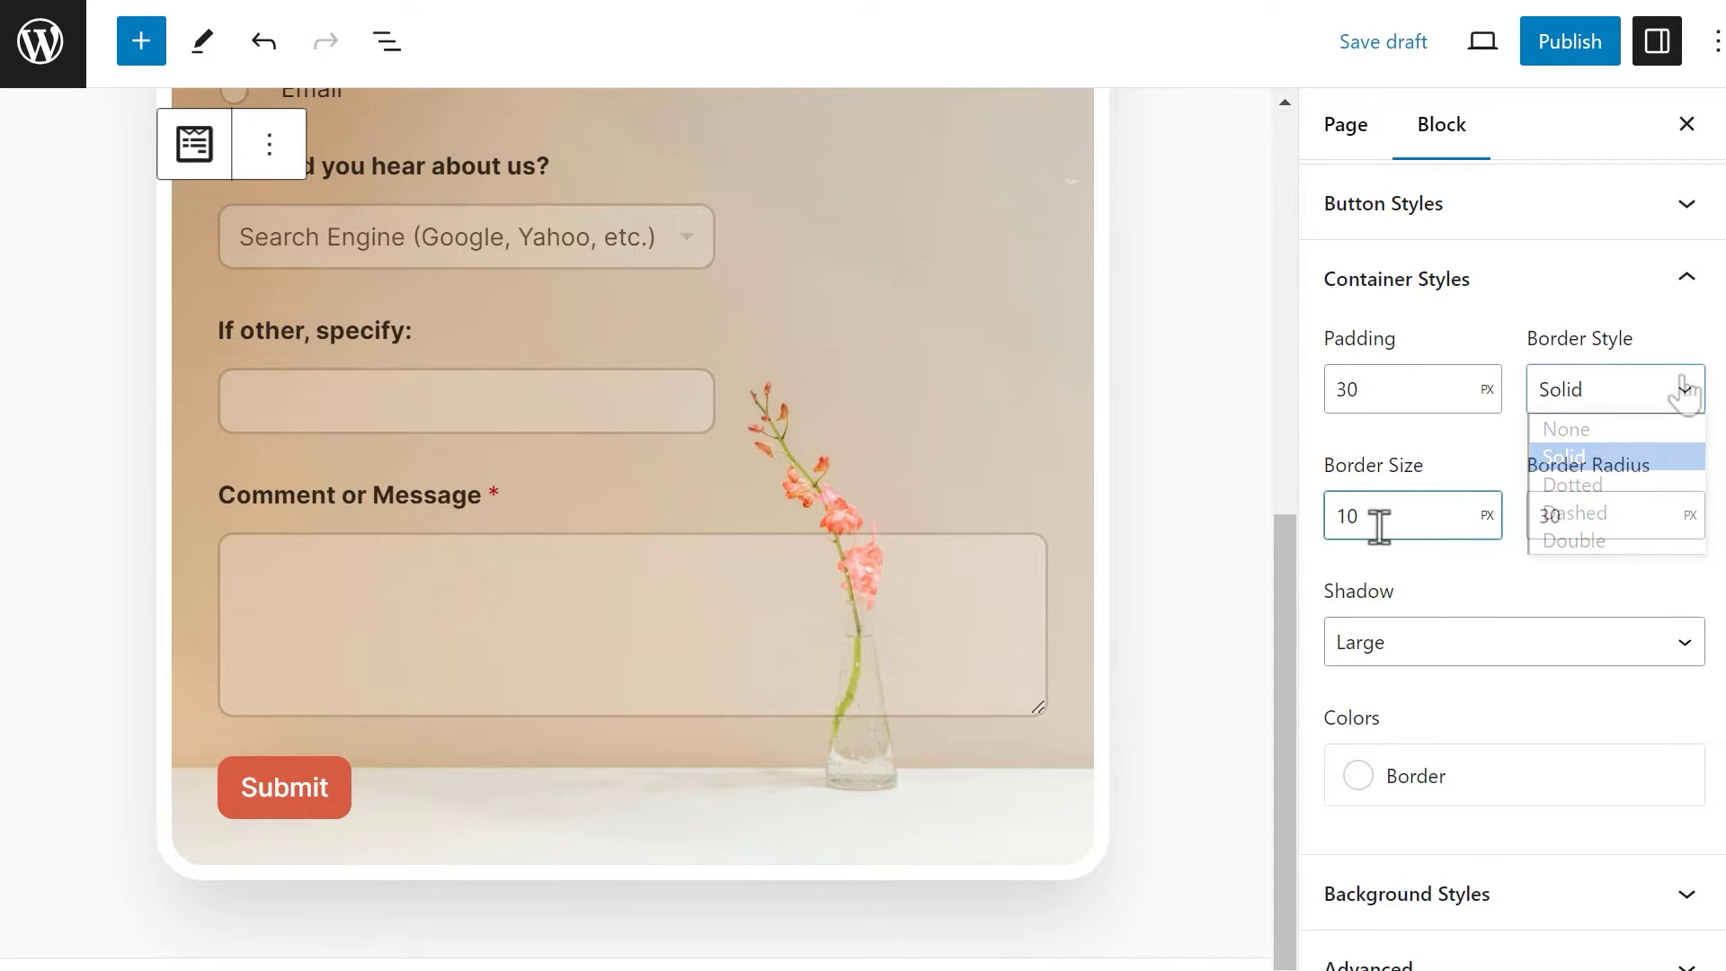
type("15")
left_click(1605, 515)
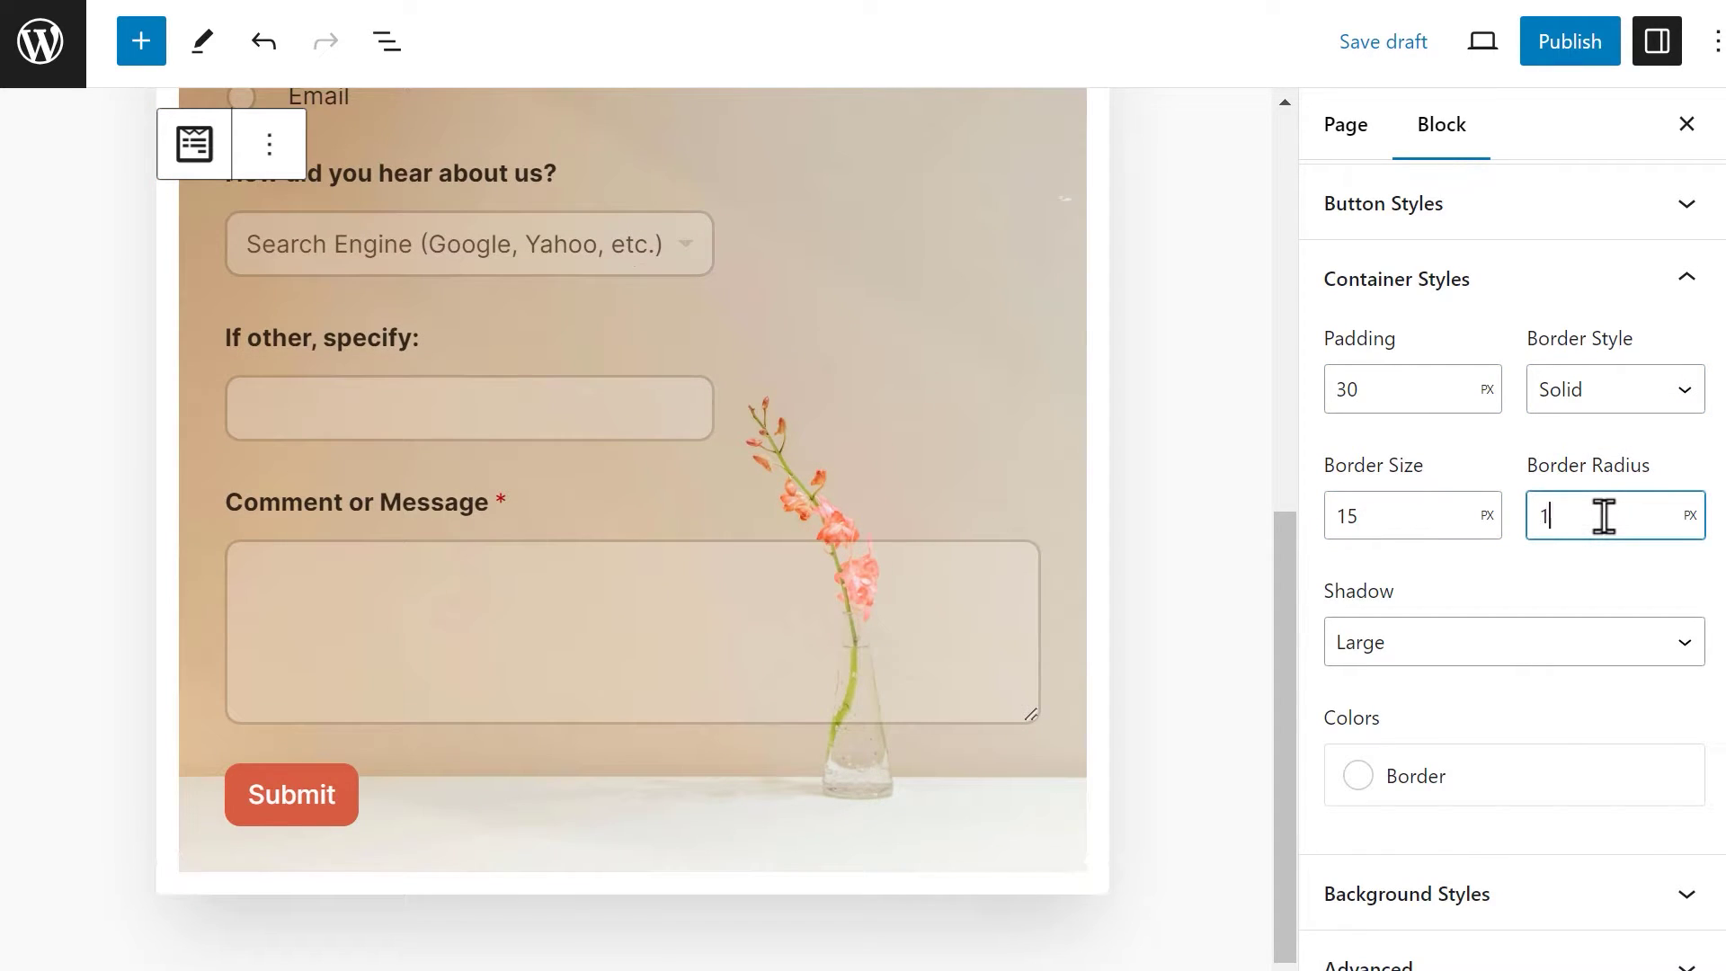
left_click(1672, 659)
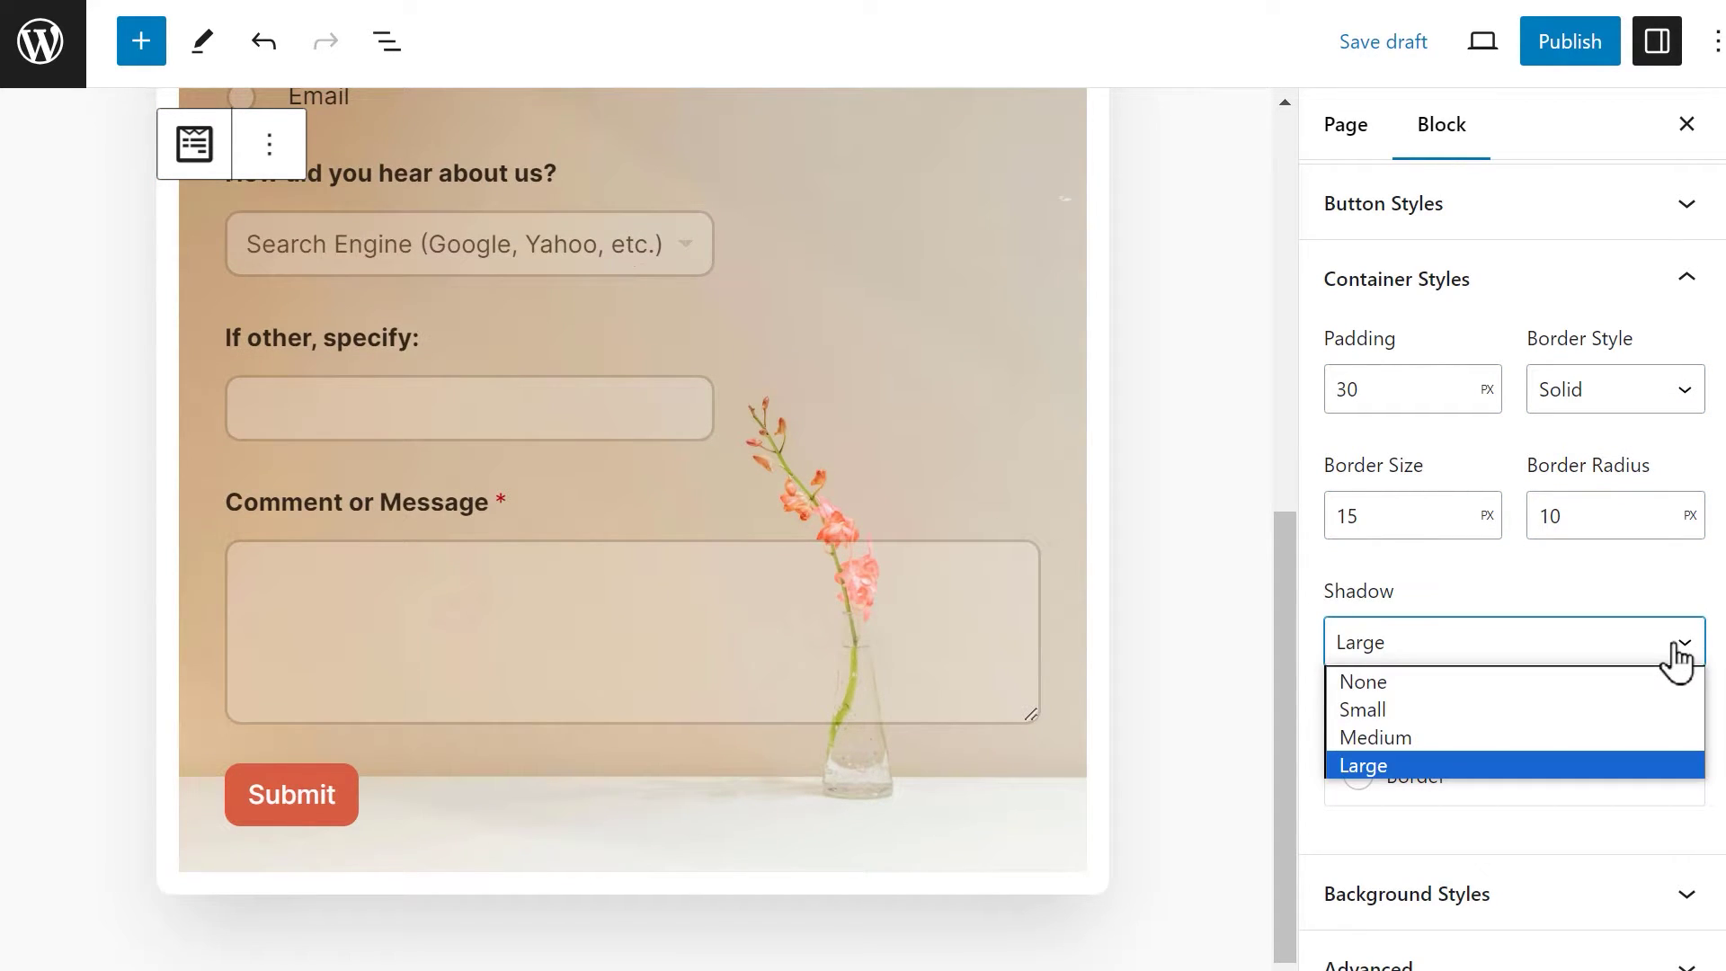
left_click(1492, 709)
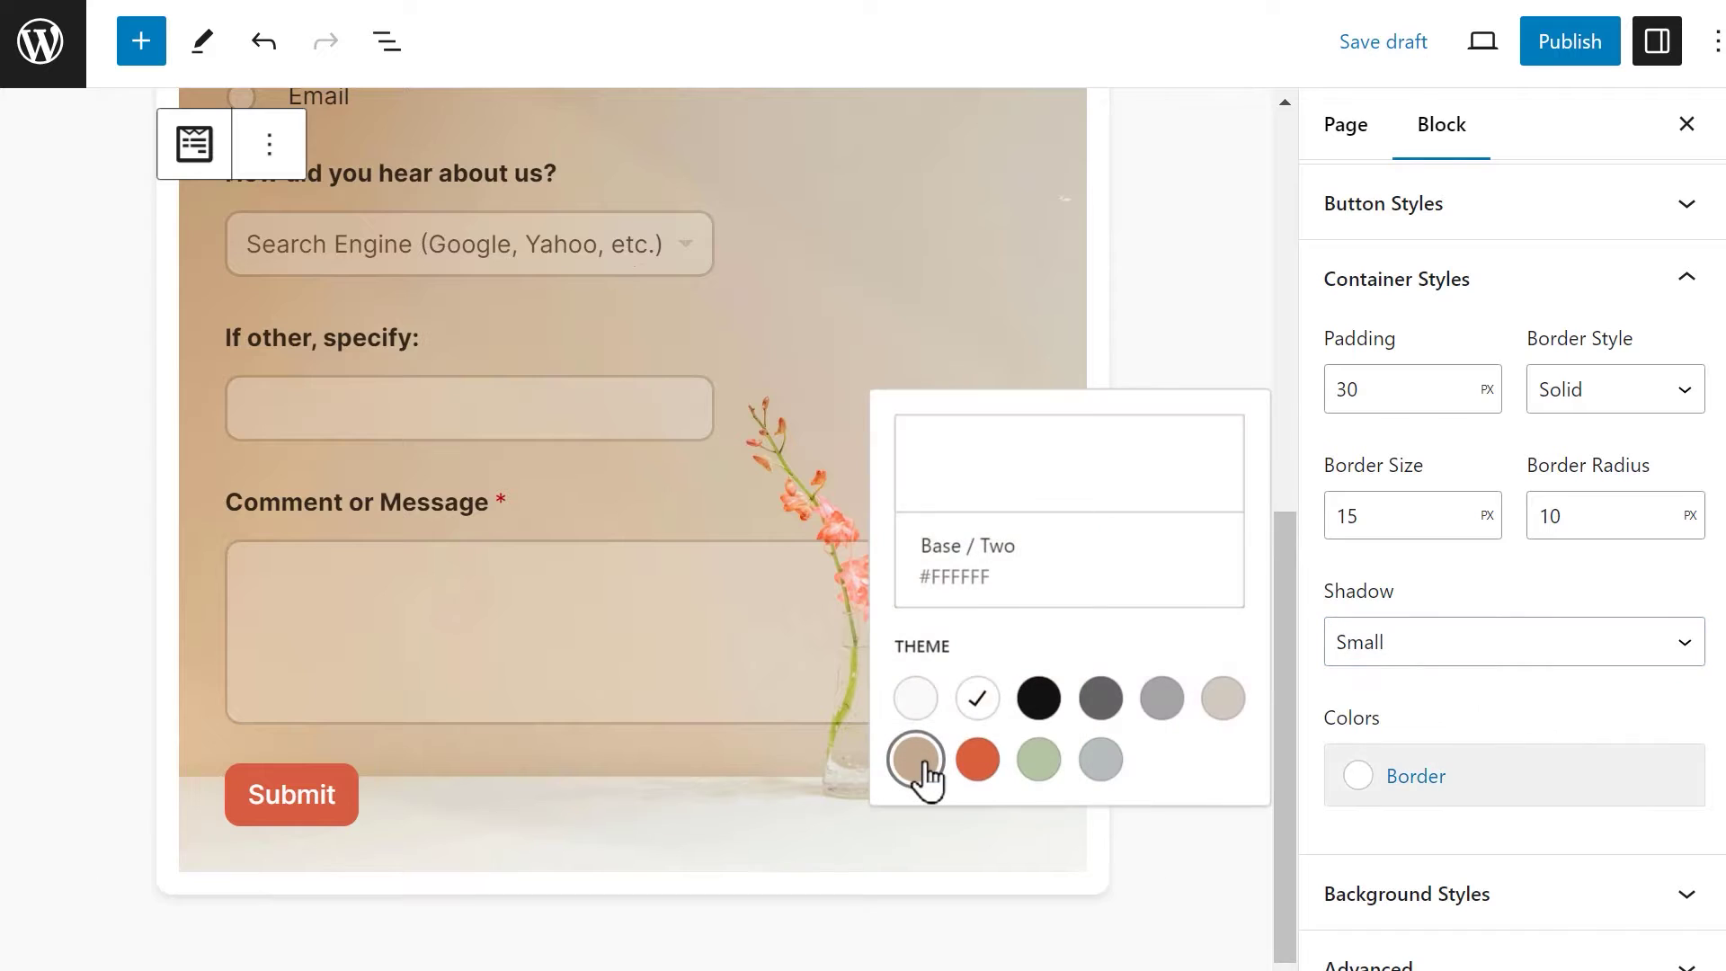
left_click(918, 765)
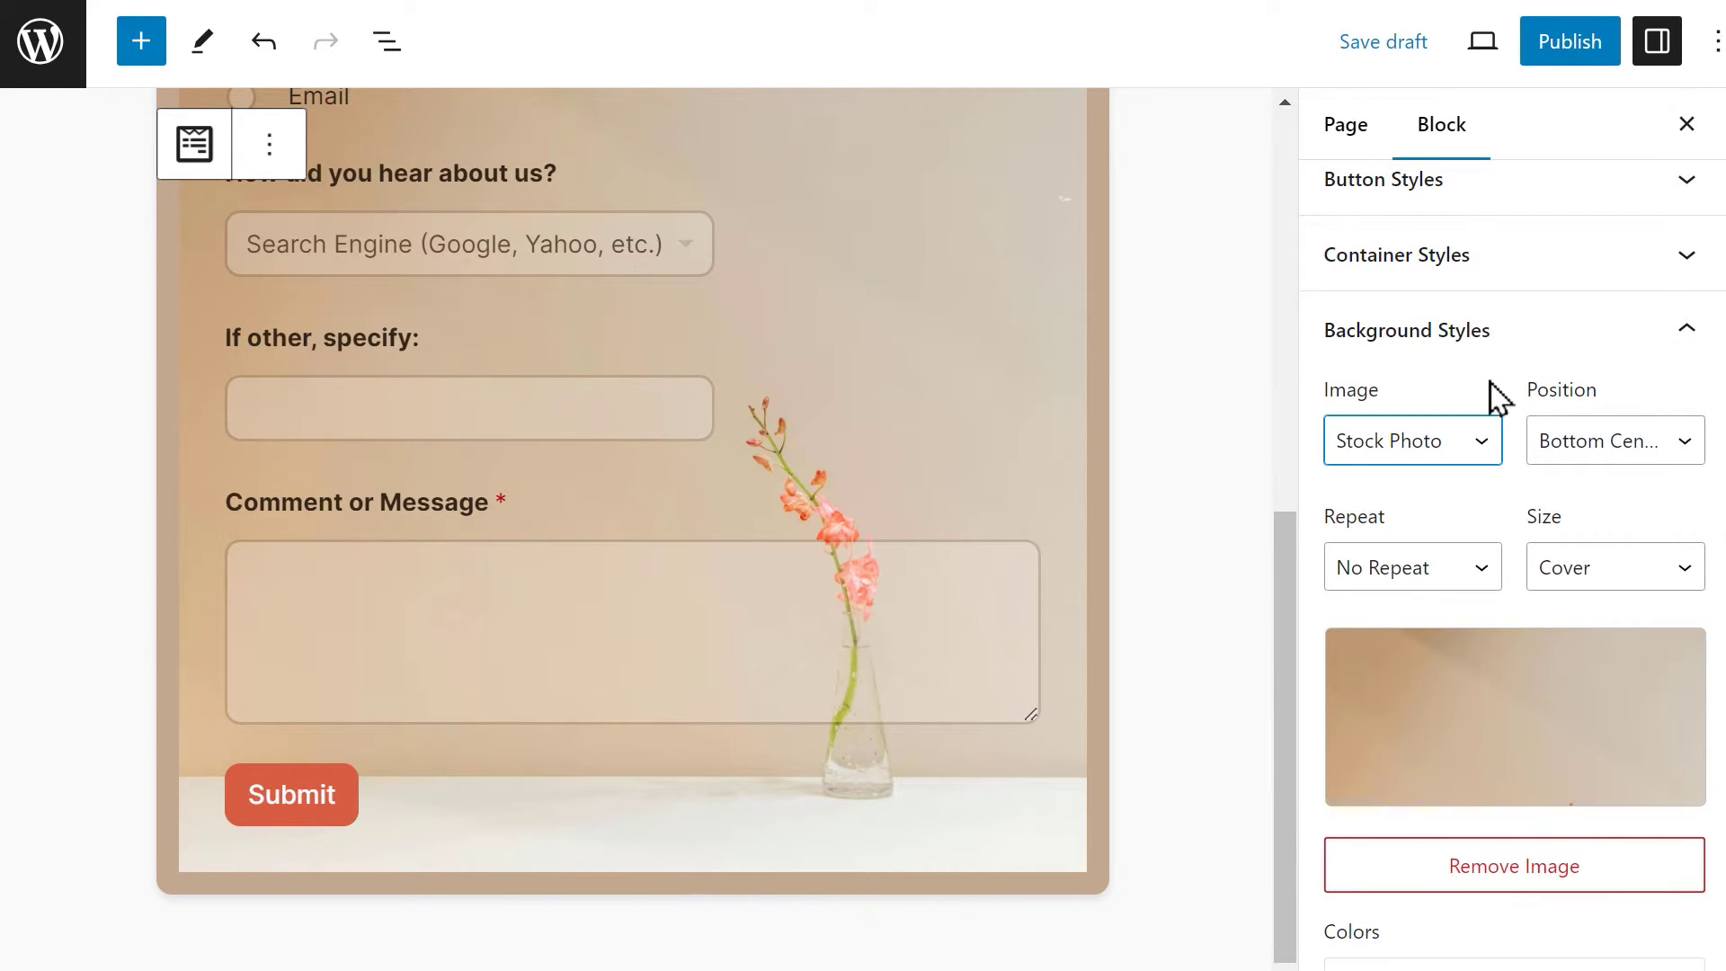
- Set the background Image to Stock Photo and replace the old image with the golden wildflower photo
left_click(1475, 444)
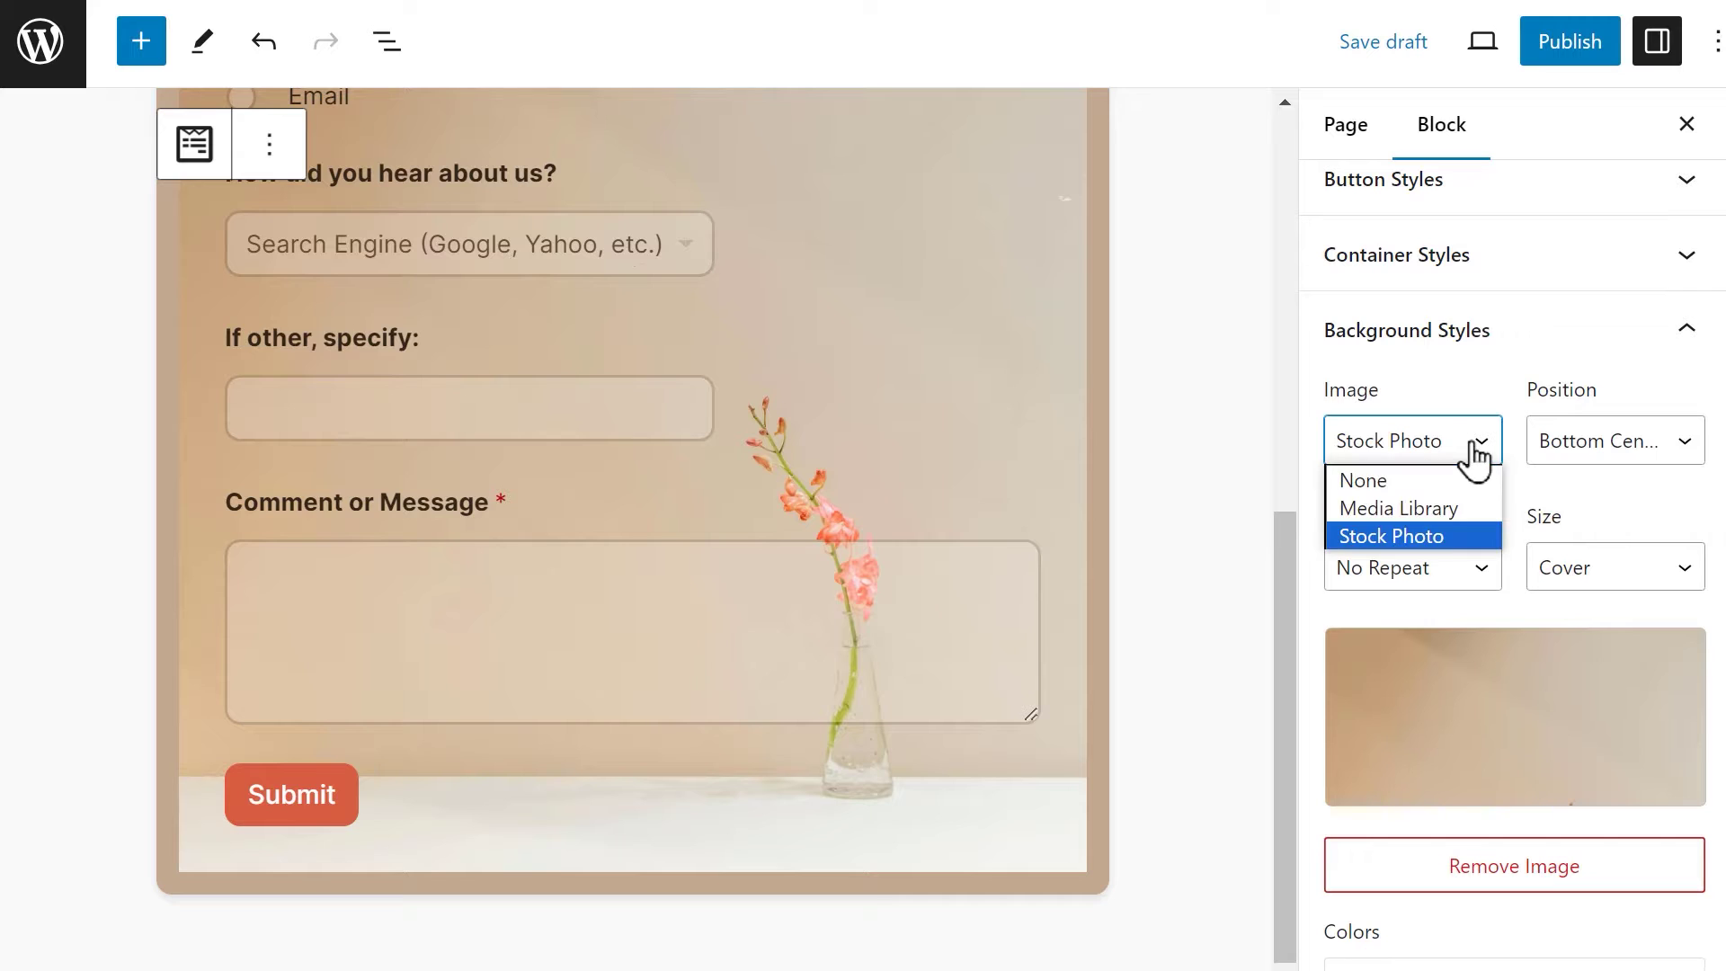
left_click(1460, 536)
scroll(1443, 503, "down", 5)
left_click_drag(1440, 537, 1440, 549)
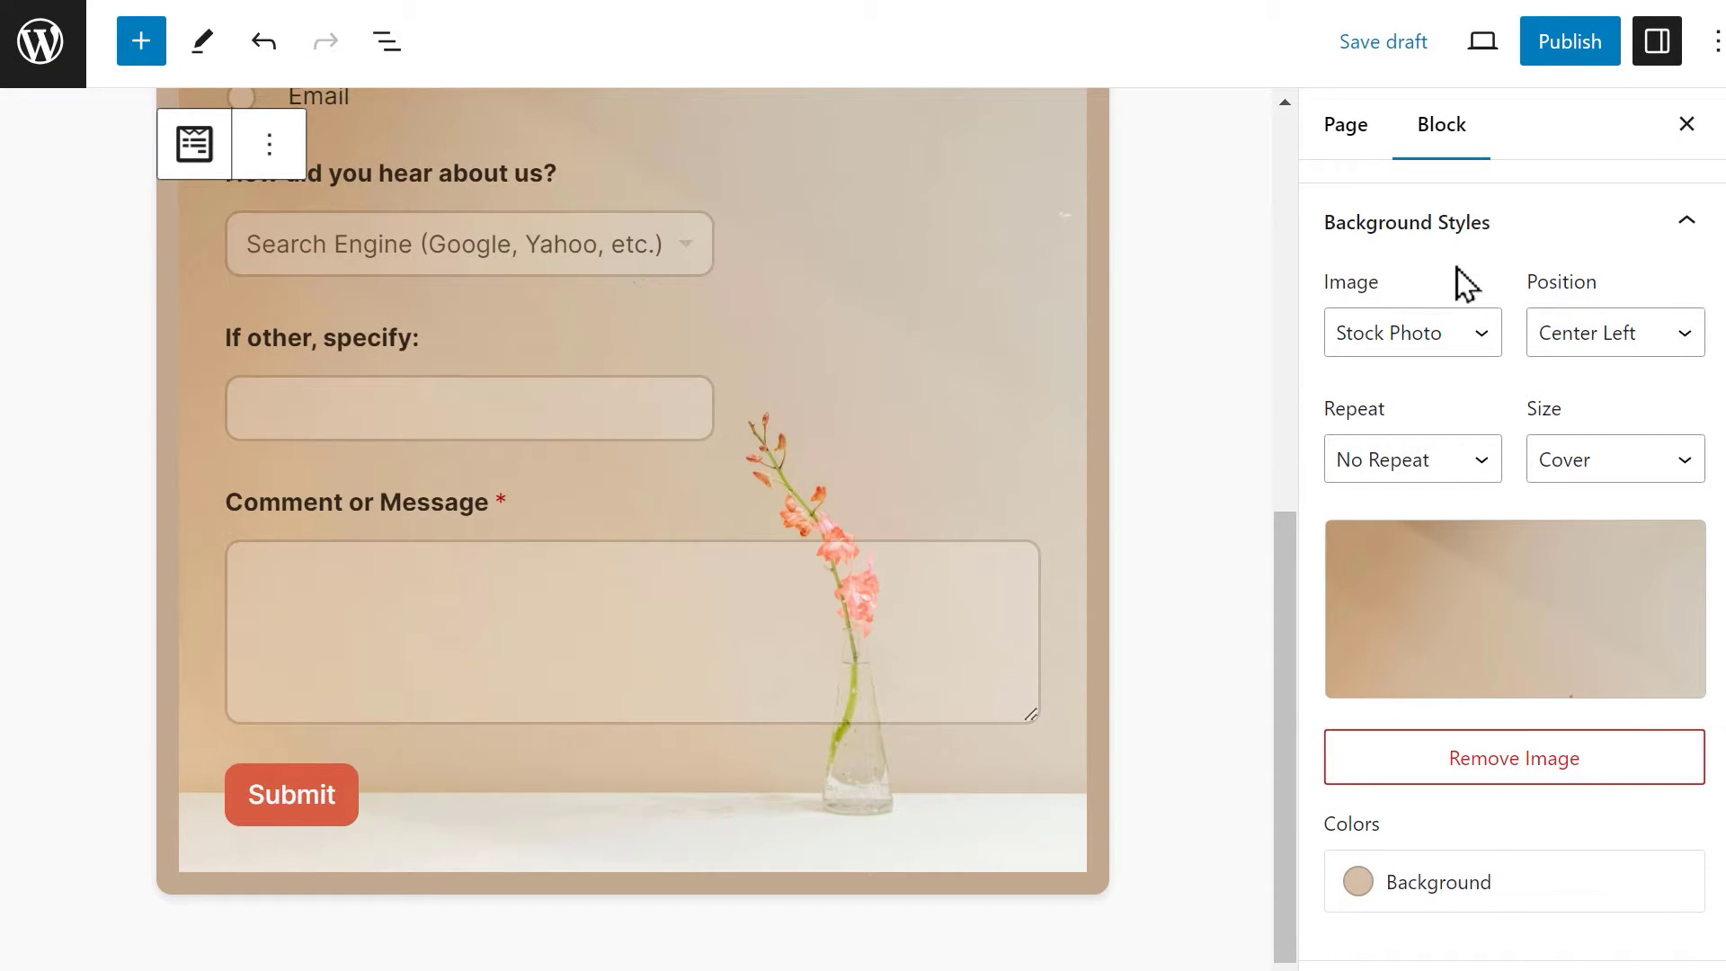
left_click(1512, 762)
left_click(1513, 728)
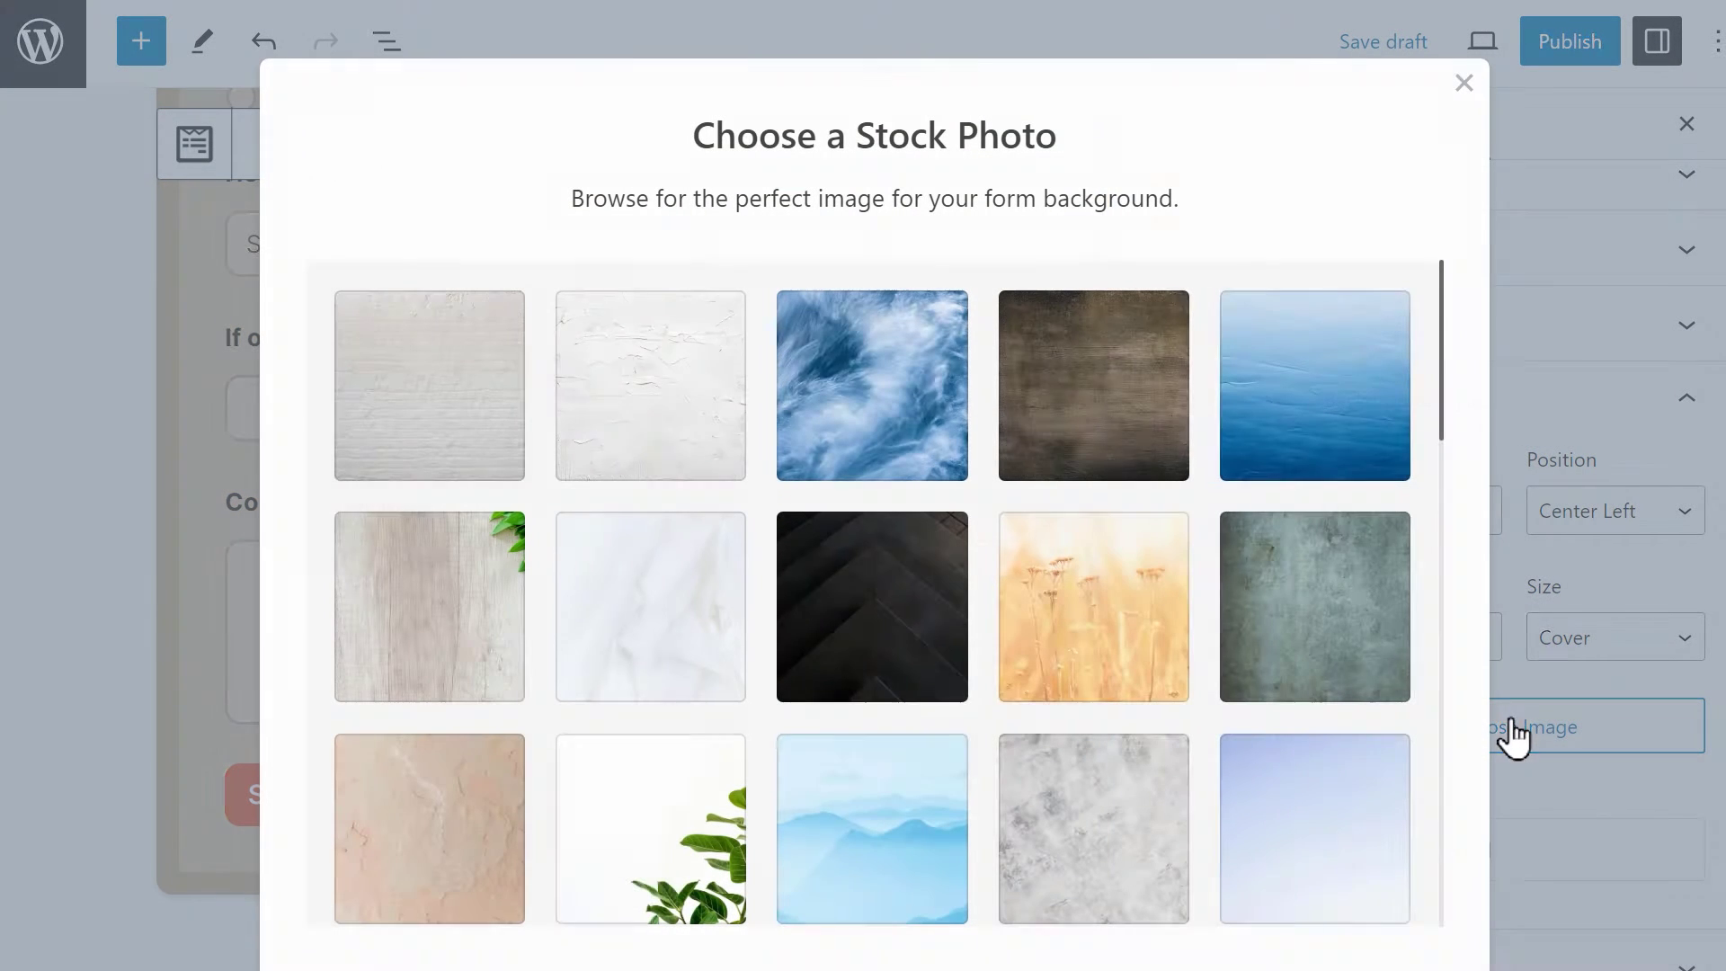
left_click(1144, 625)
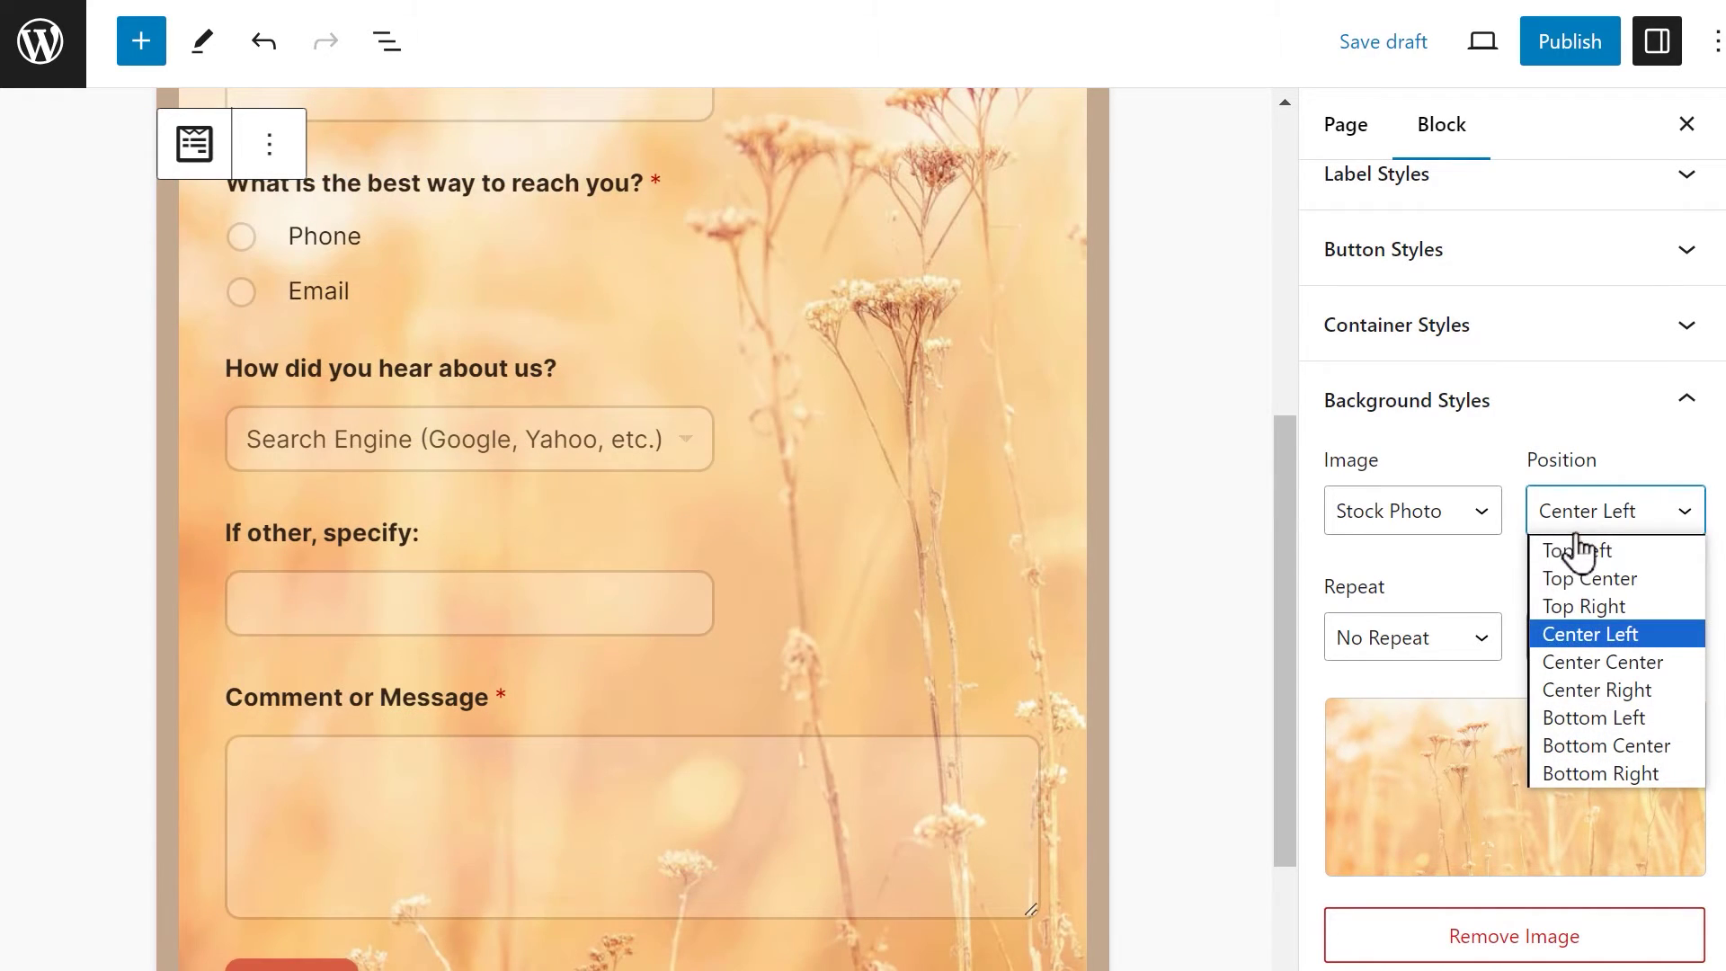
- Change the background image position and set it to Tile with width 150
left_click(1574, 576)
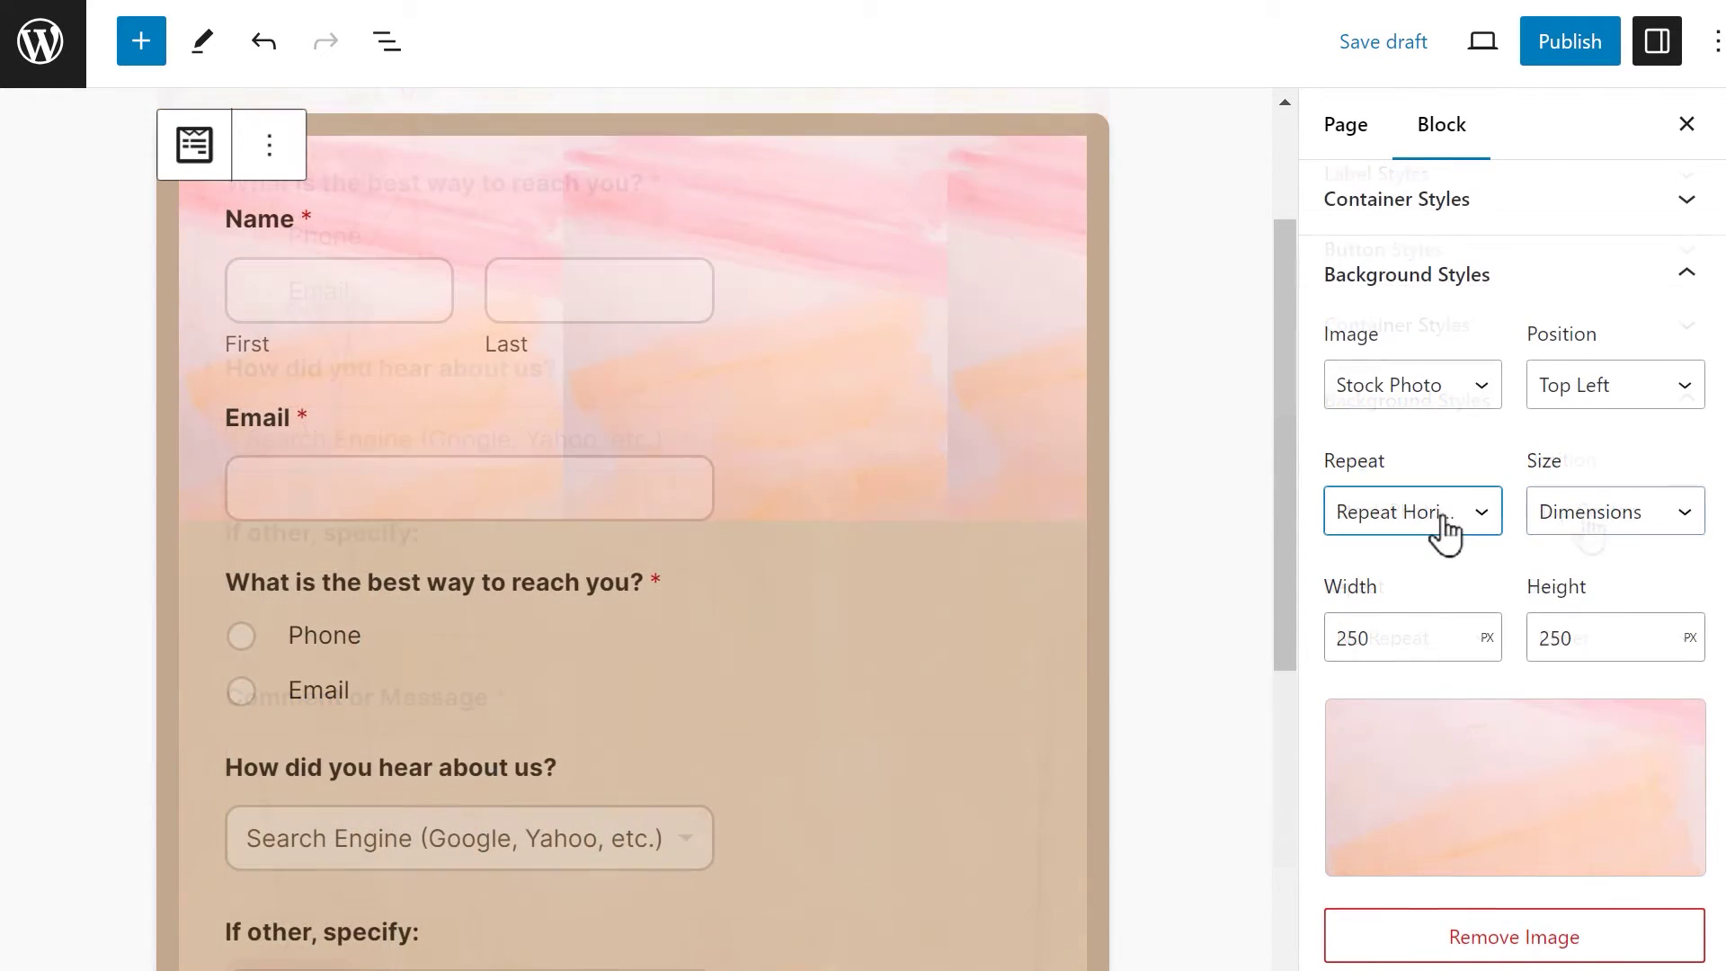
left_click(1438, 526)
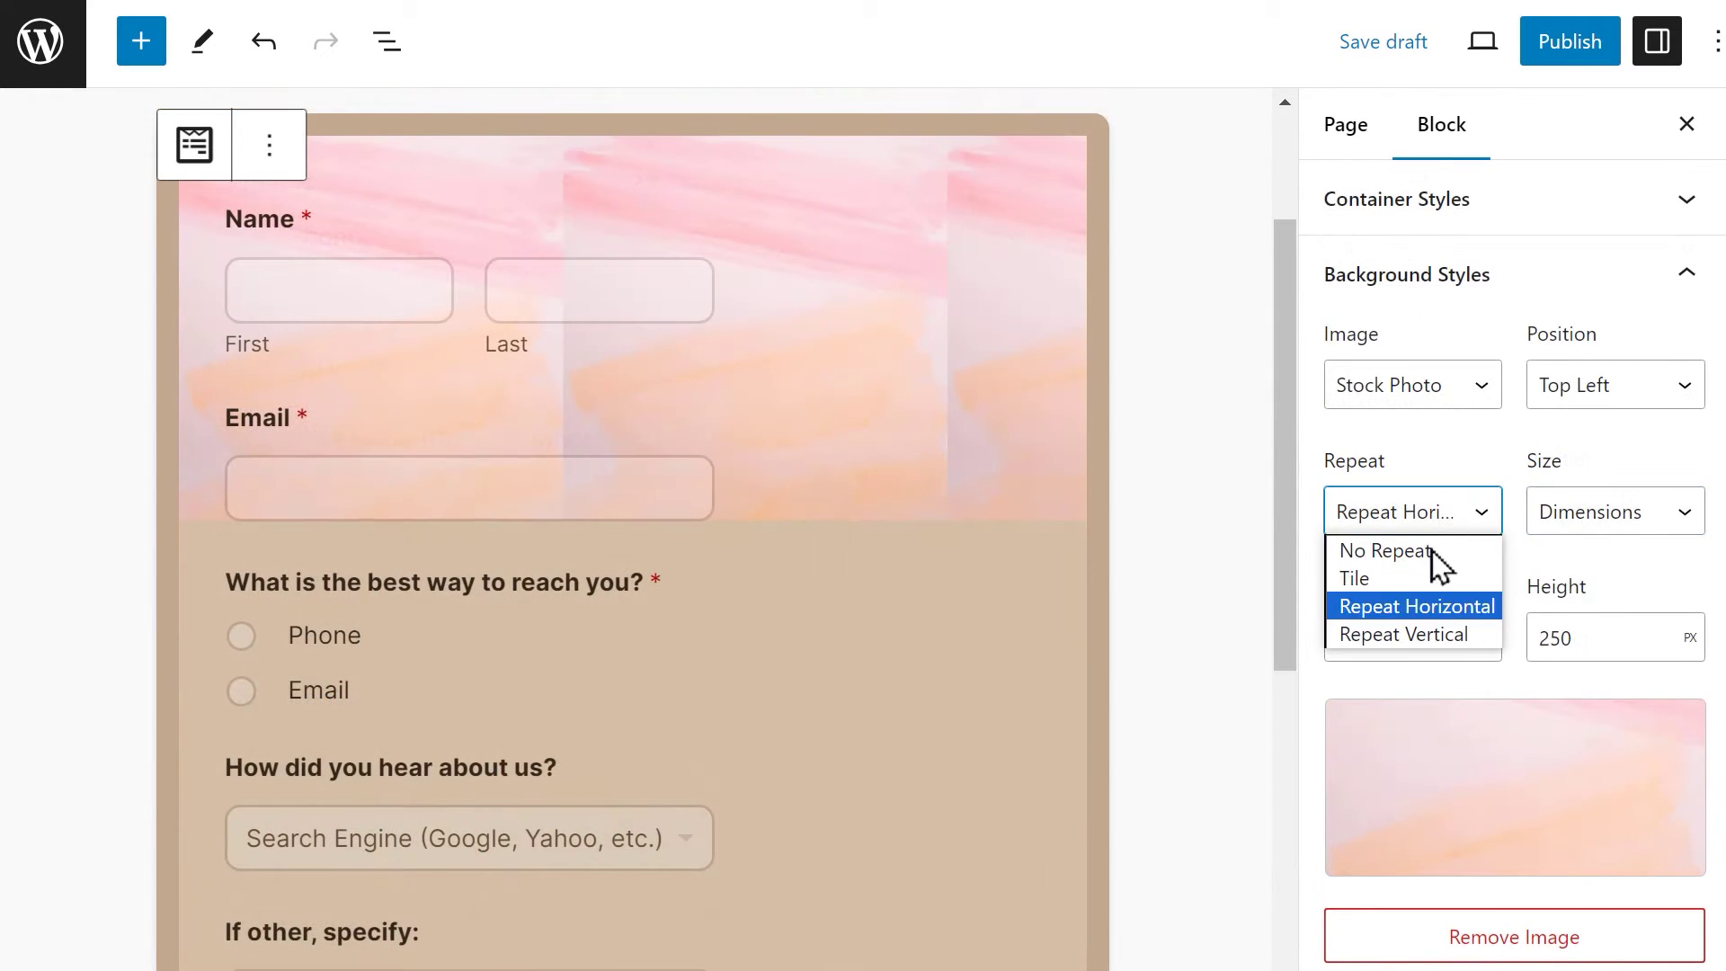
left_click(1426, 580)
left_click_drag(1379, 637, 1318, 634)
type("150")
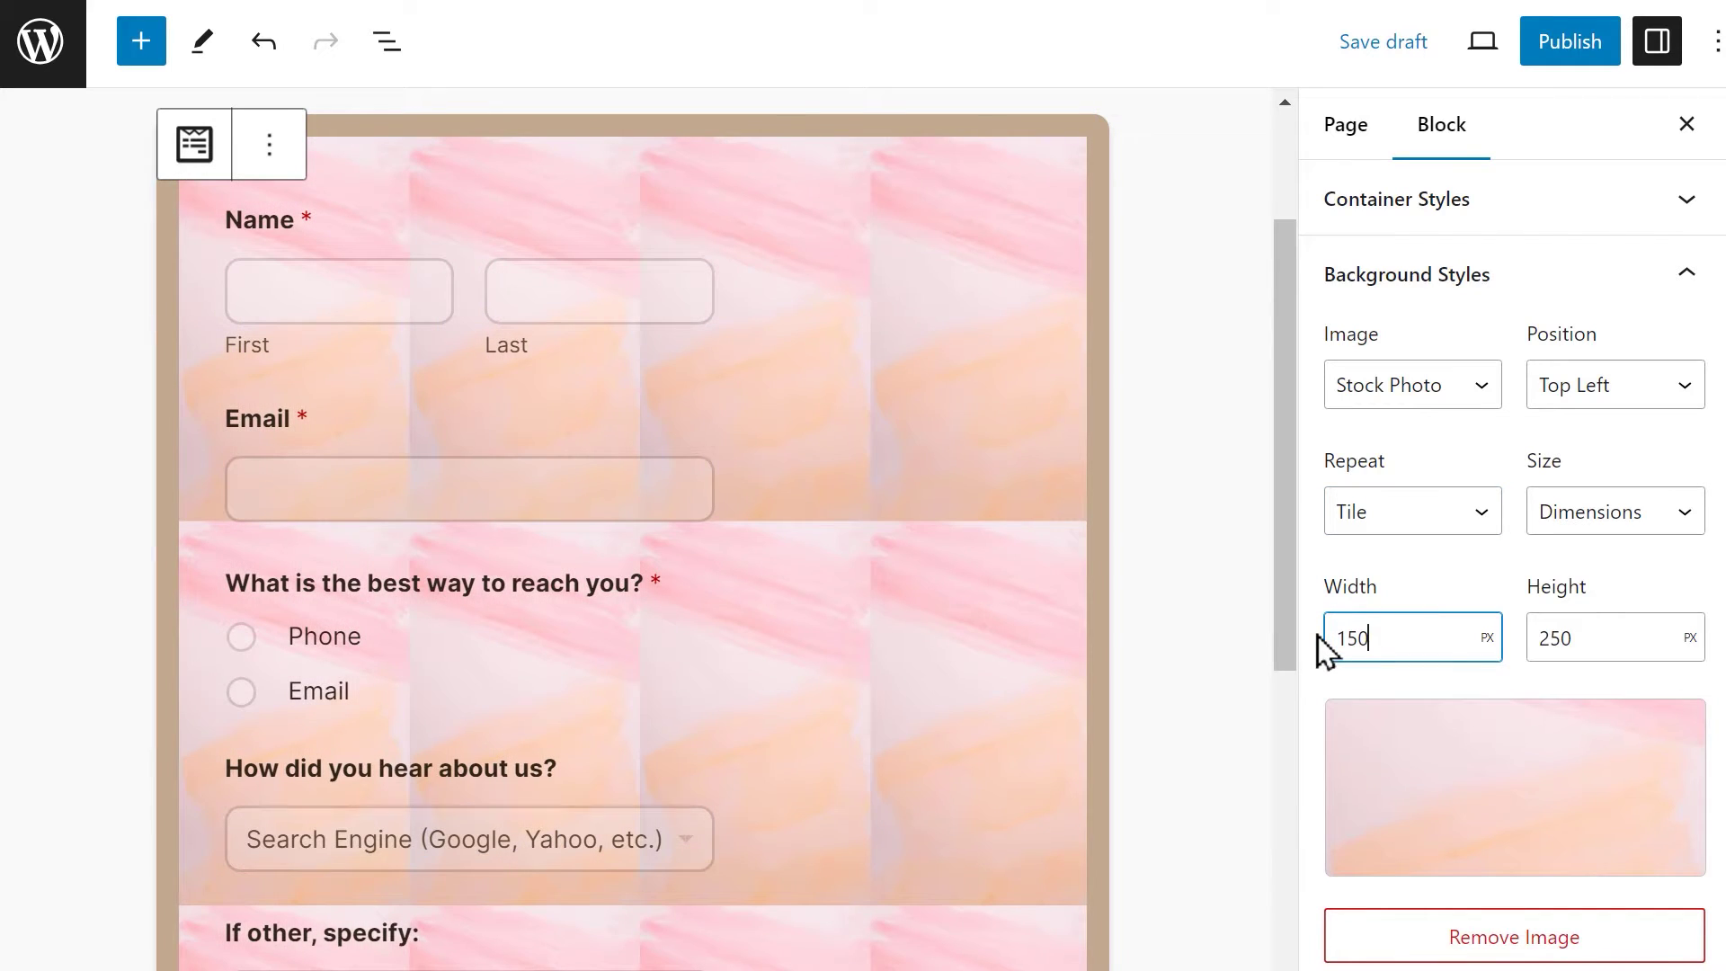
mouse_move(1285, 574)
left_mouse_down()
mouse_move(1287, 798)
mouse_move(1288, 587)
left_mouse_up()
- Remove the background image and set the form background colour to the grey-beige Accent swatch
left_click(1426, 936)
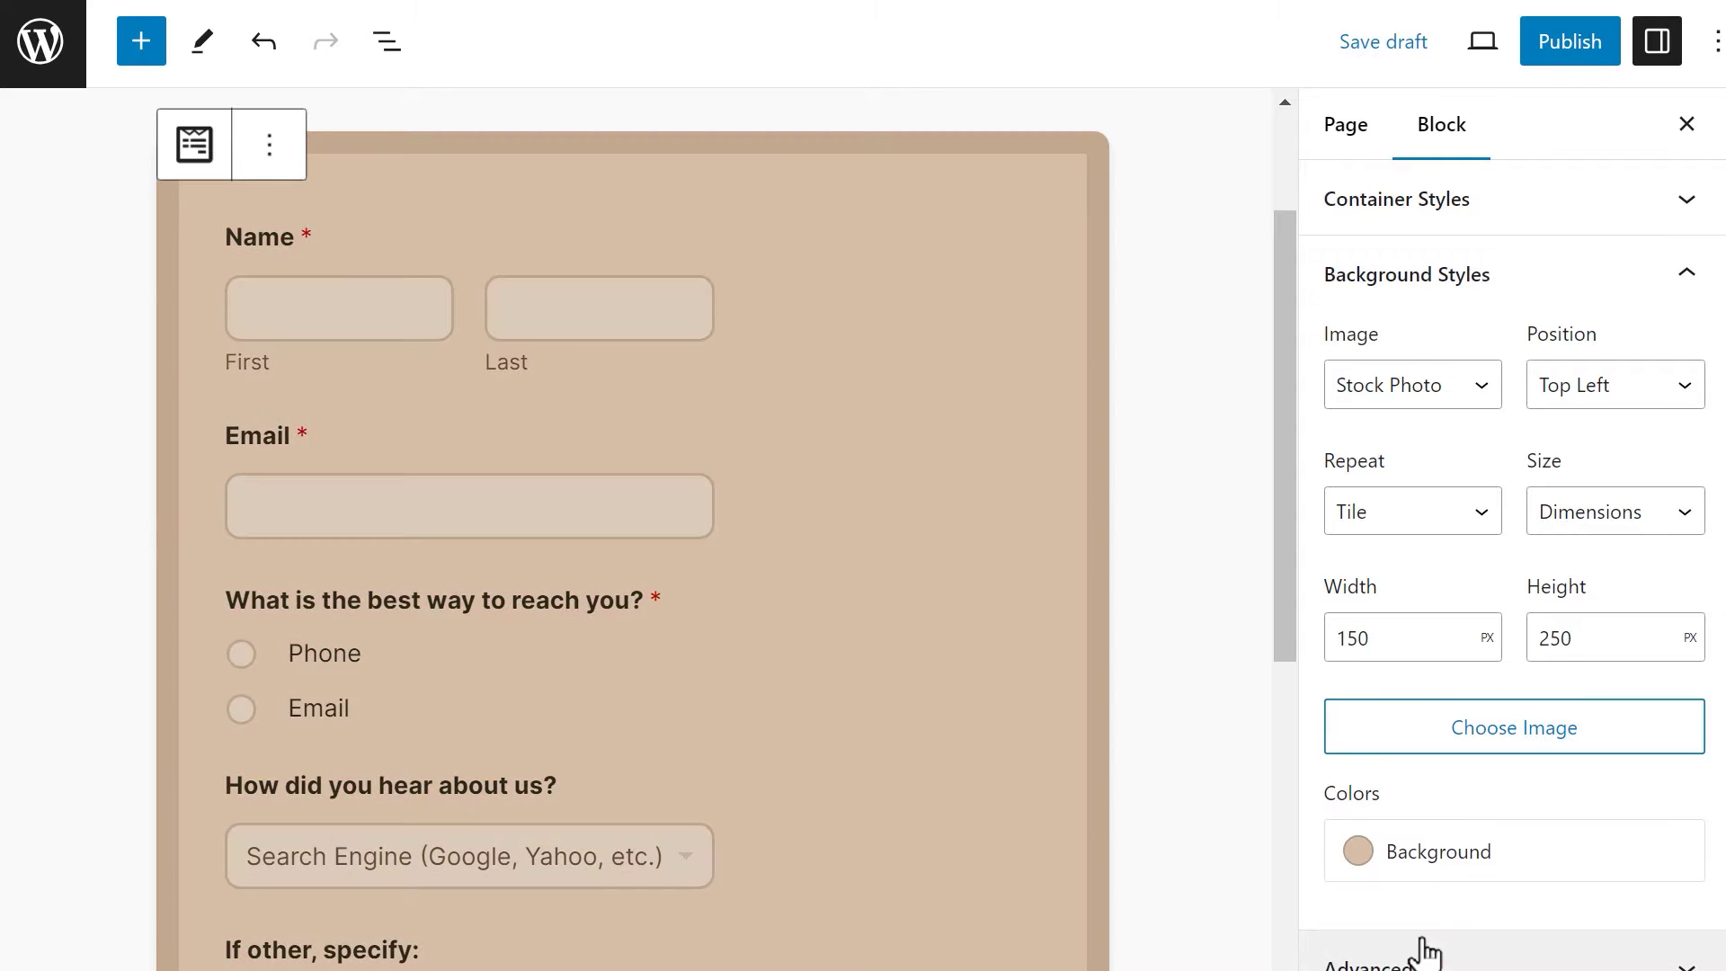
left_click(1488, 863)
left_click(1224, 775)
left_click(1232, 414)
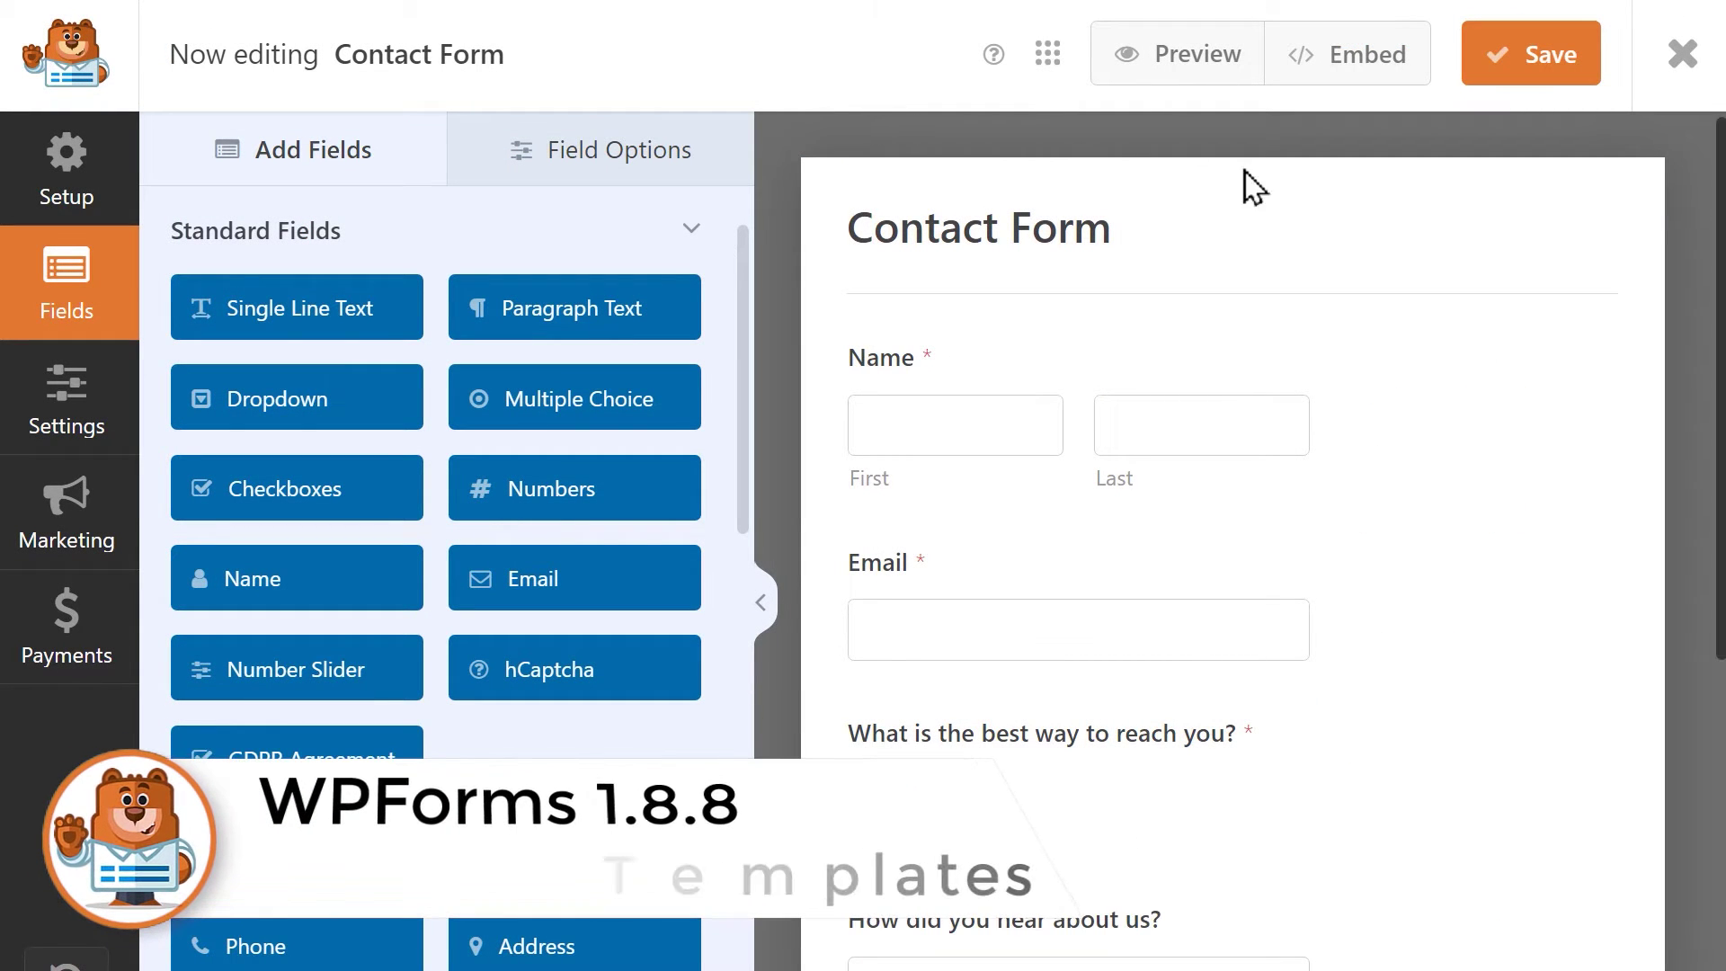
- Save the Contact Form as a template from the form actions menu
scroll(1264, 185, "down", 1)
scroll(1233, 540, "down", 6)
scroll(1232, 539, "up", 1)
scroll(1232, 539, "up", 6)
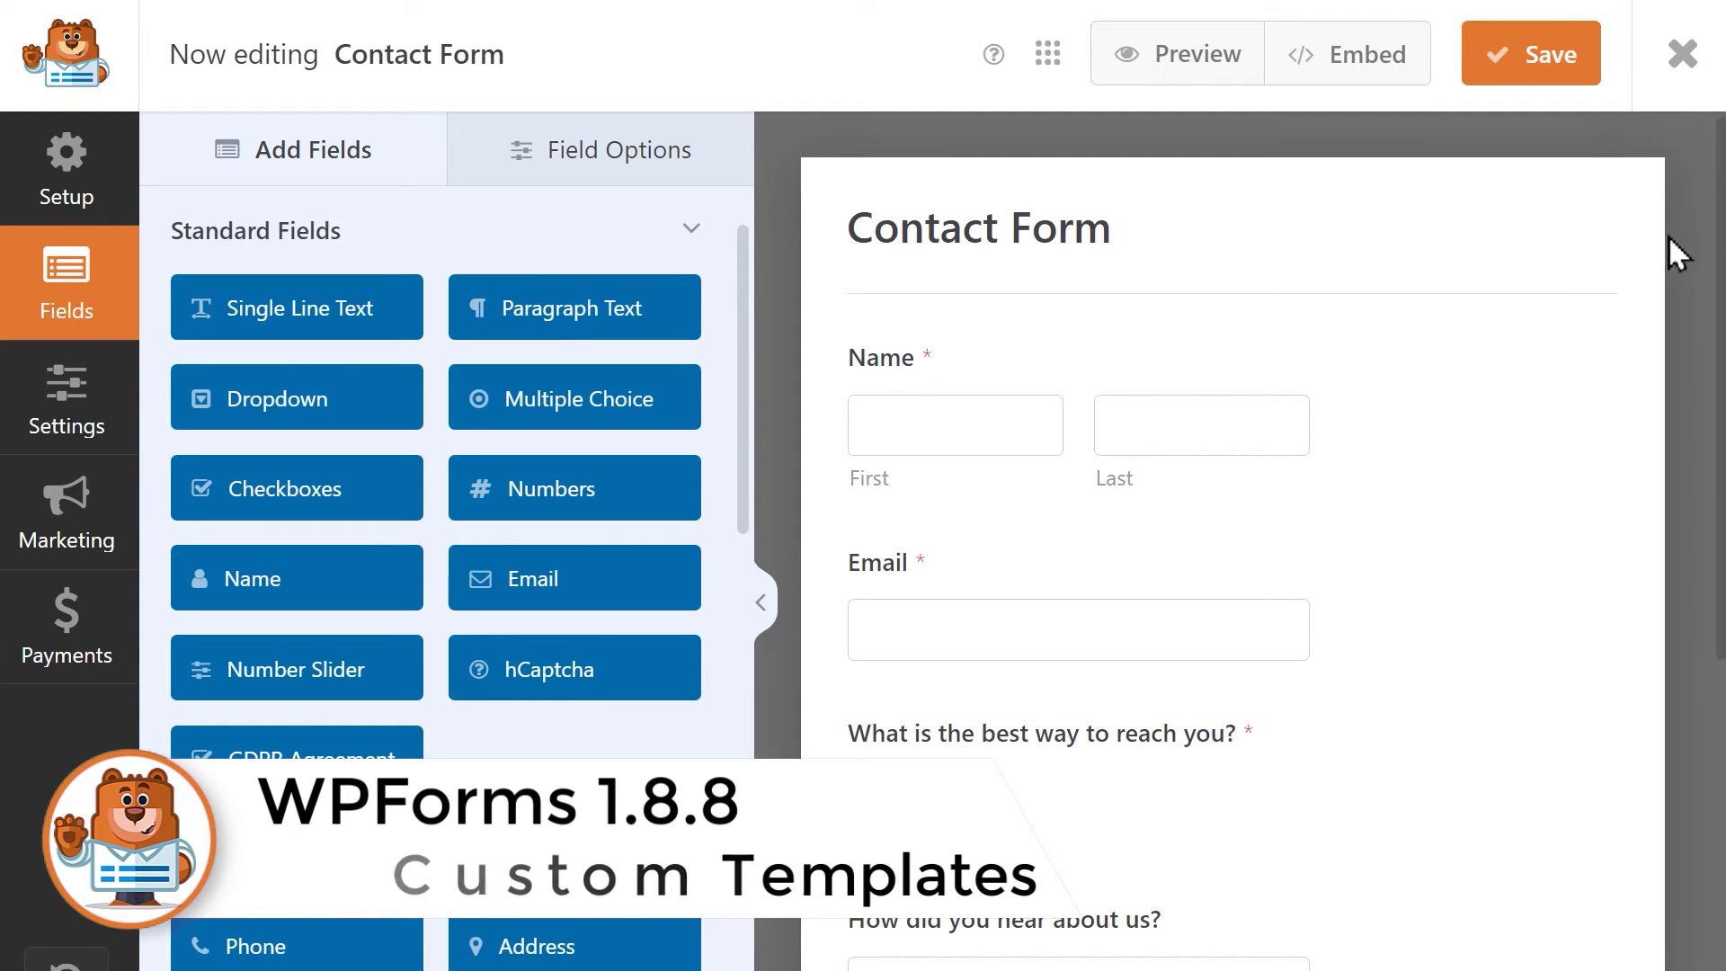
left_click(1047, 56)
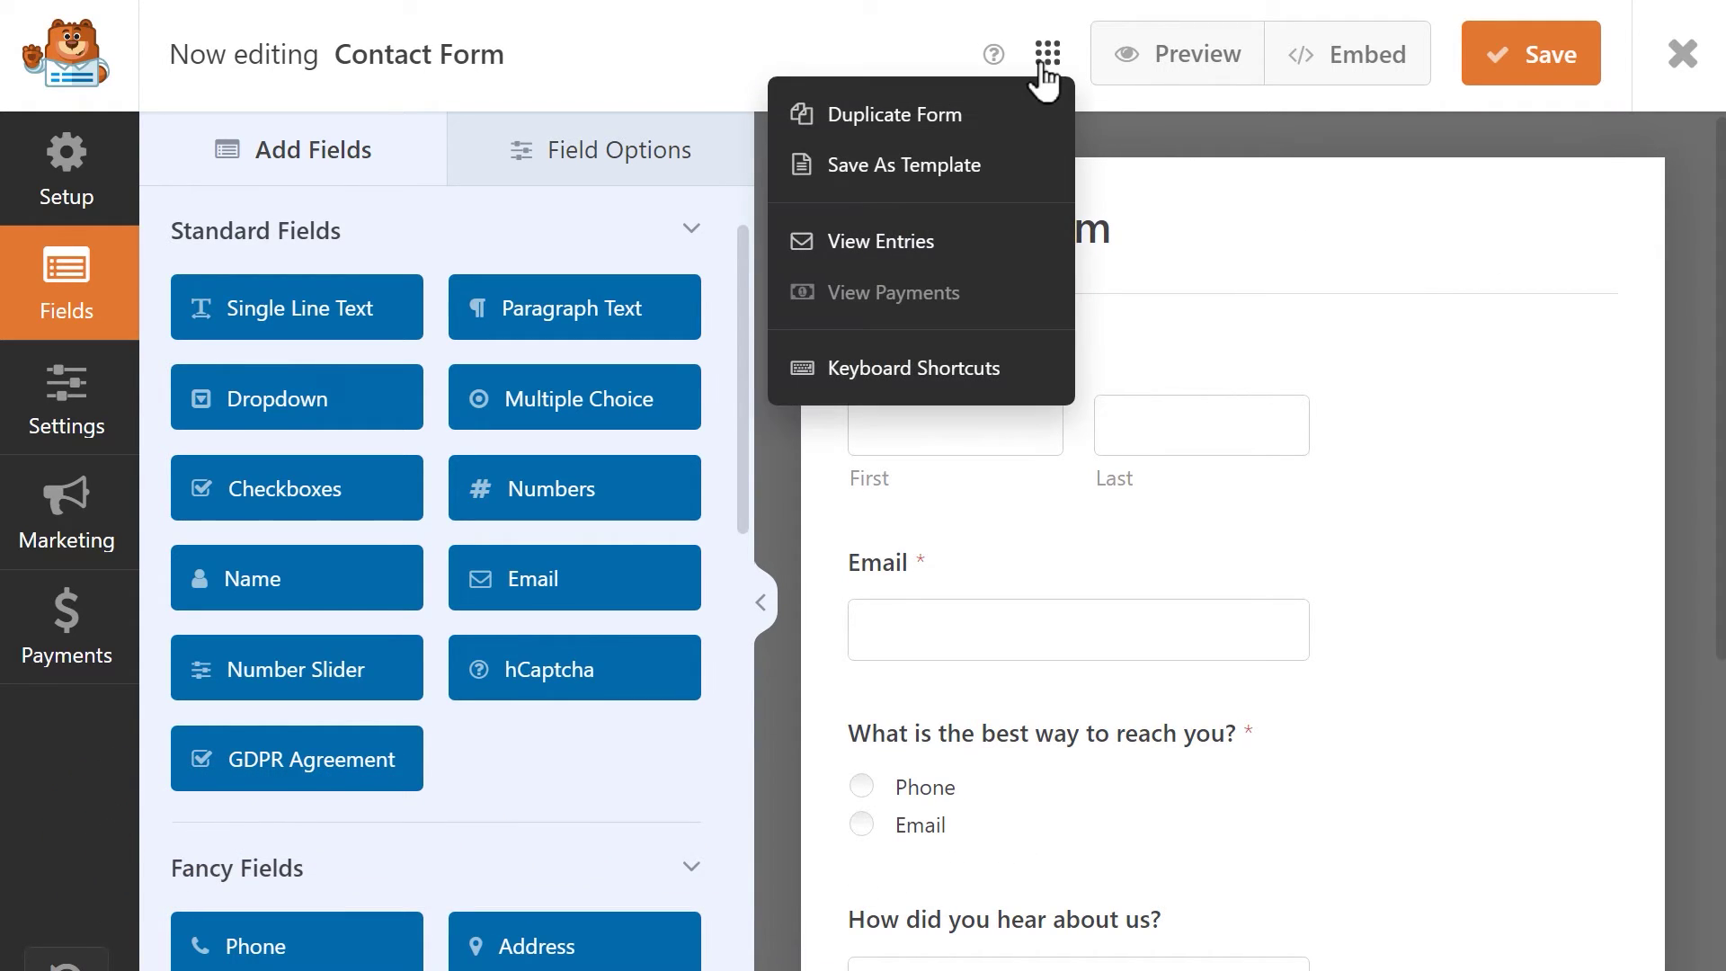
left_click(1011, 167)
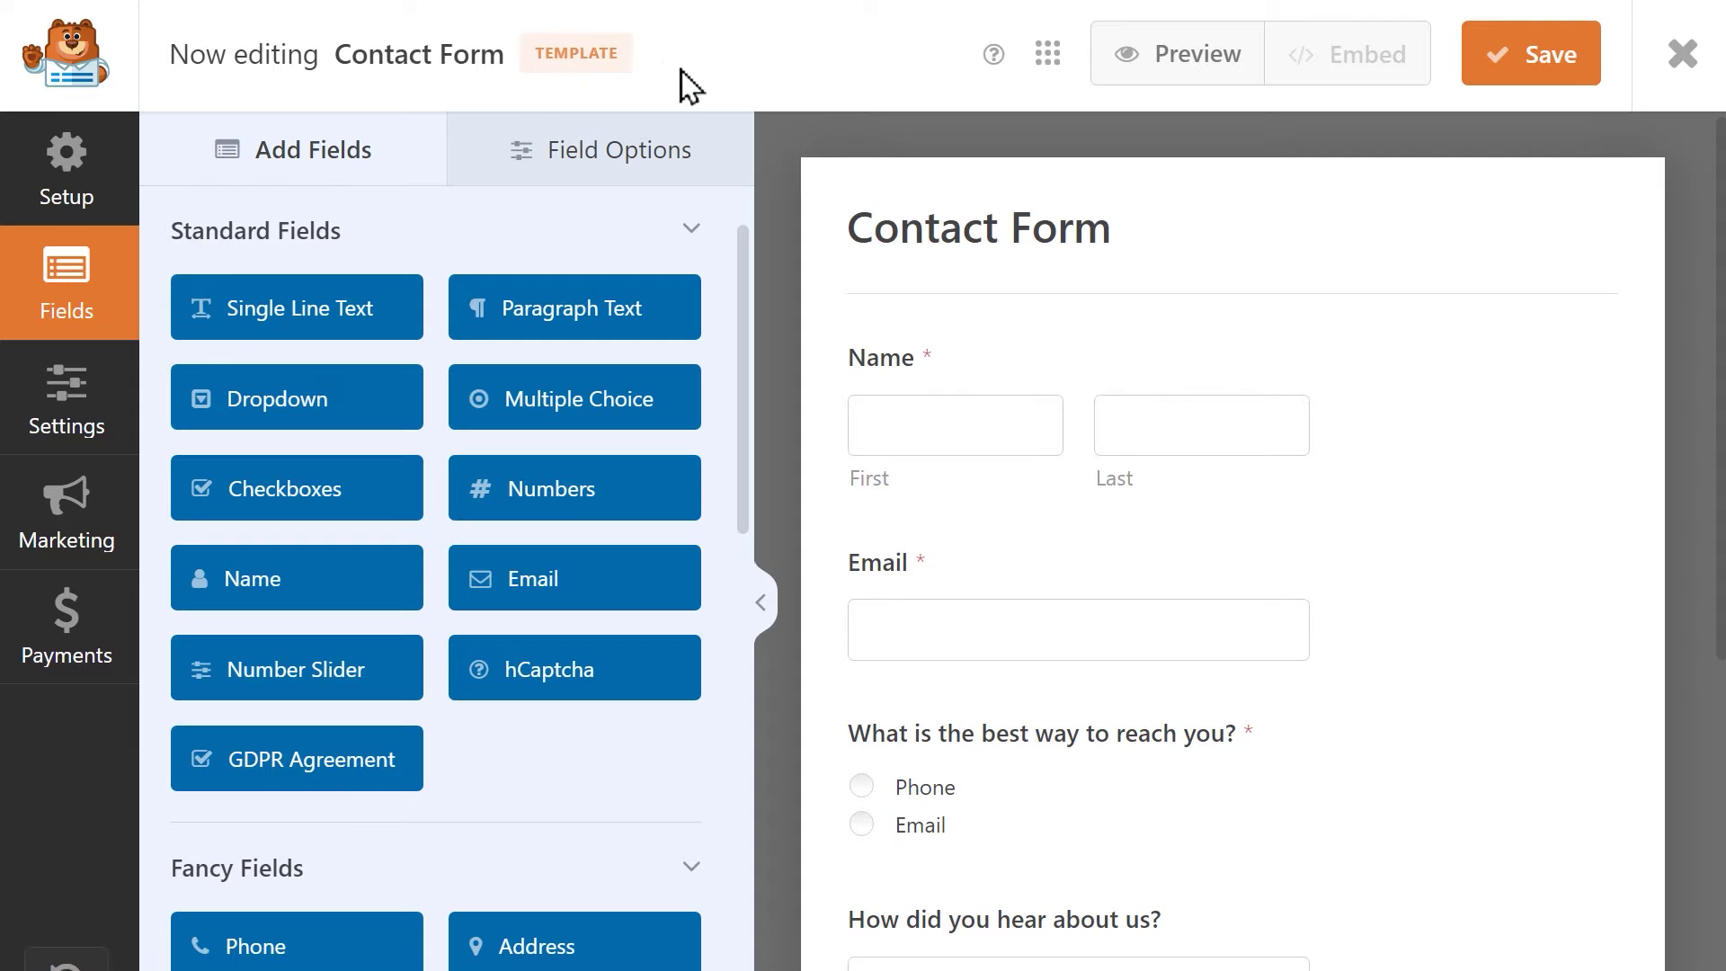
- In Settings > General, enter the template description 'A contact form with referral questions.'
left_click(112, 400)
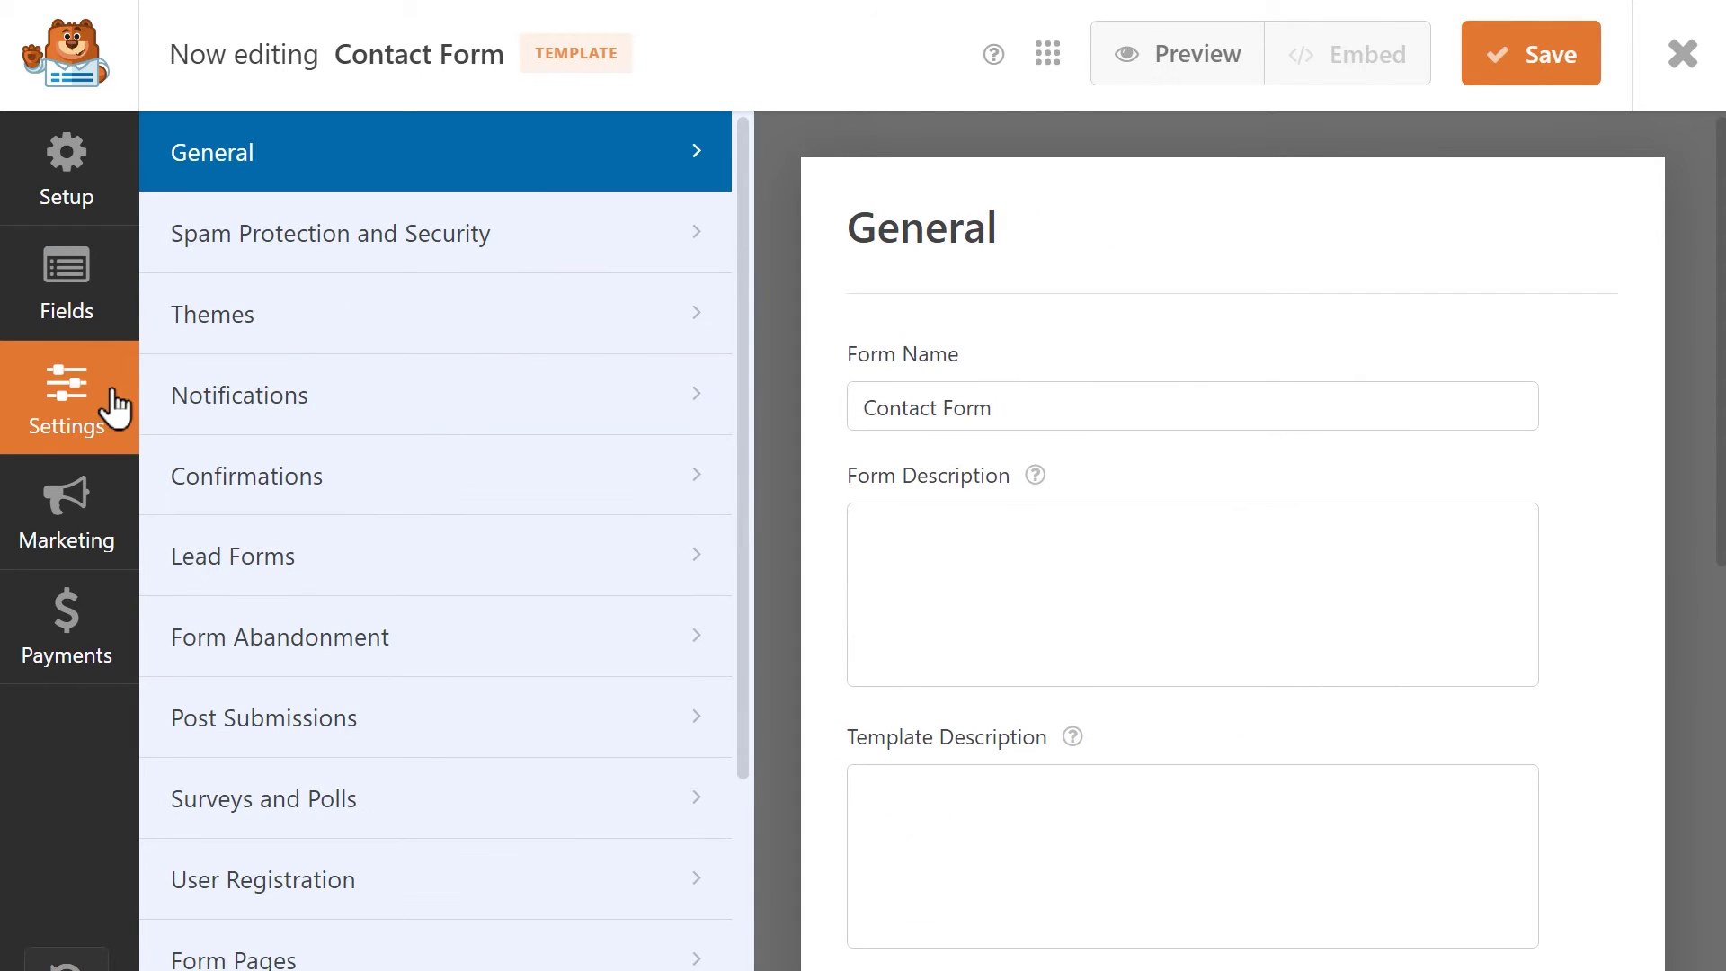
scroll(791, 578, "down", 3)
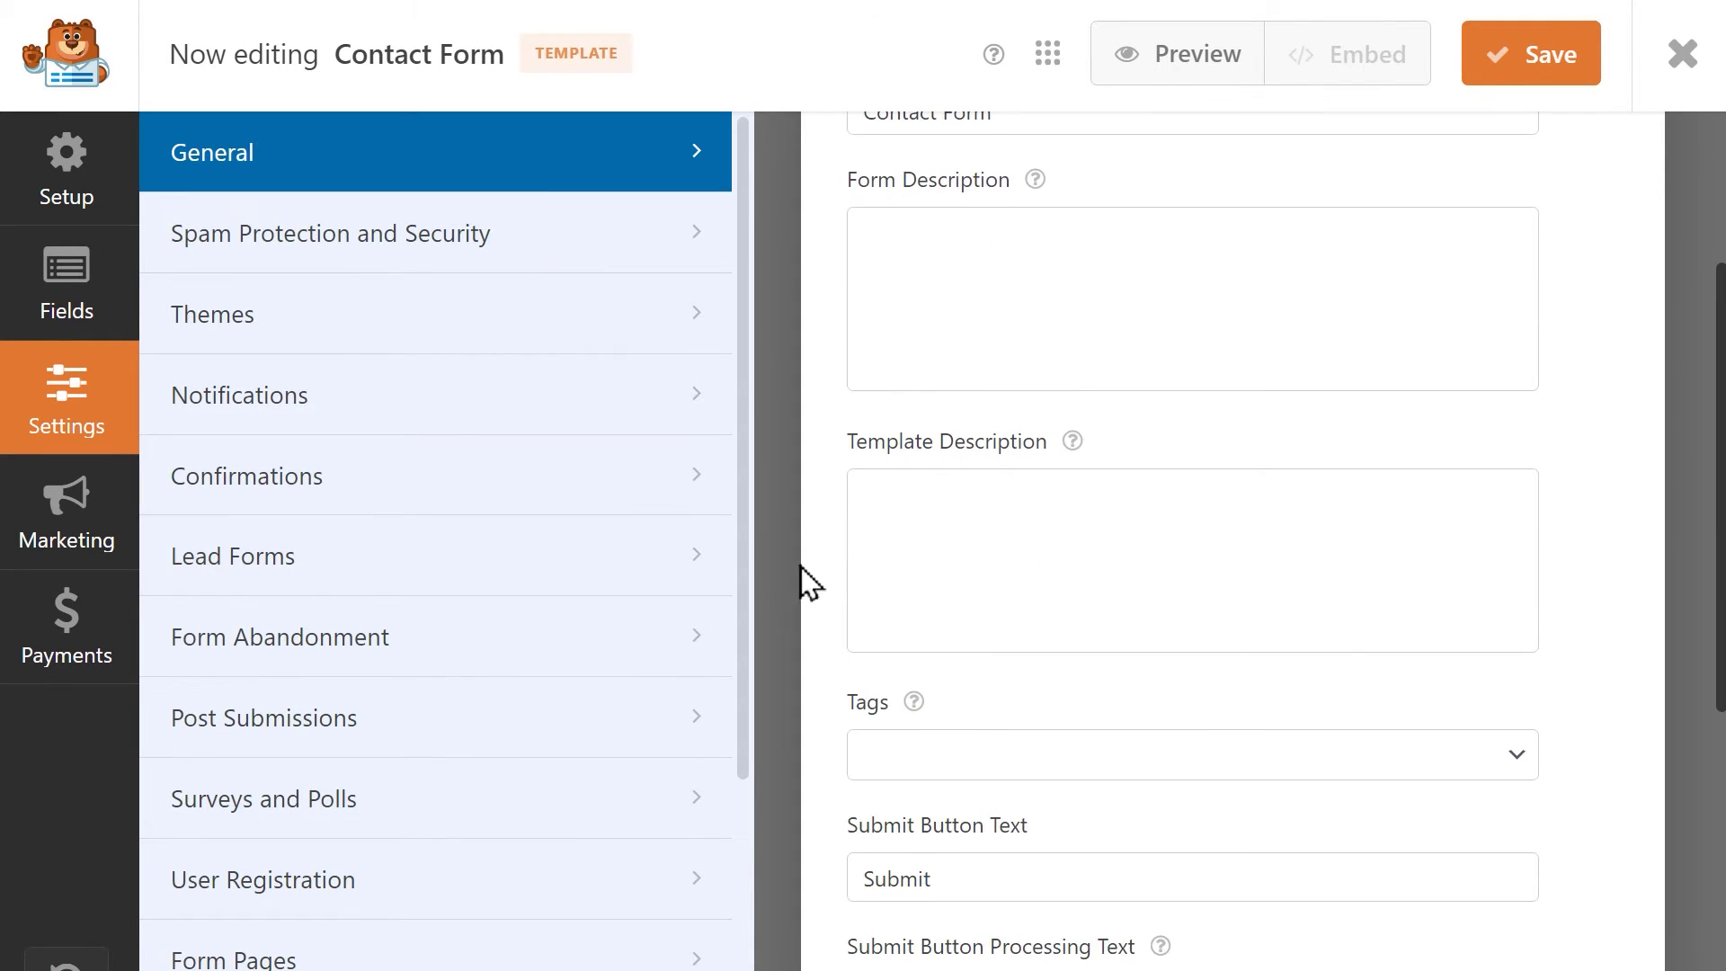
left_click(883, 564)
type("A contact form with referral q")
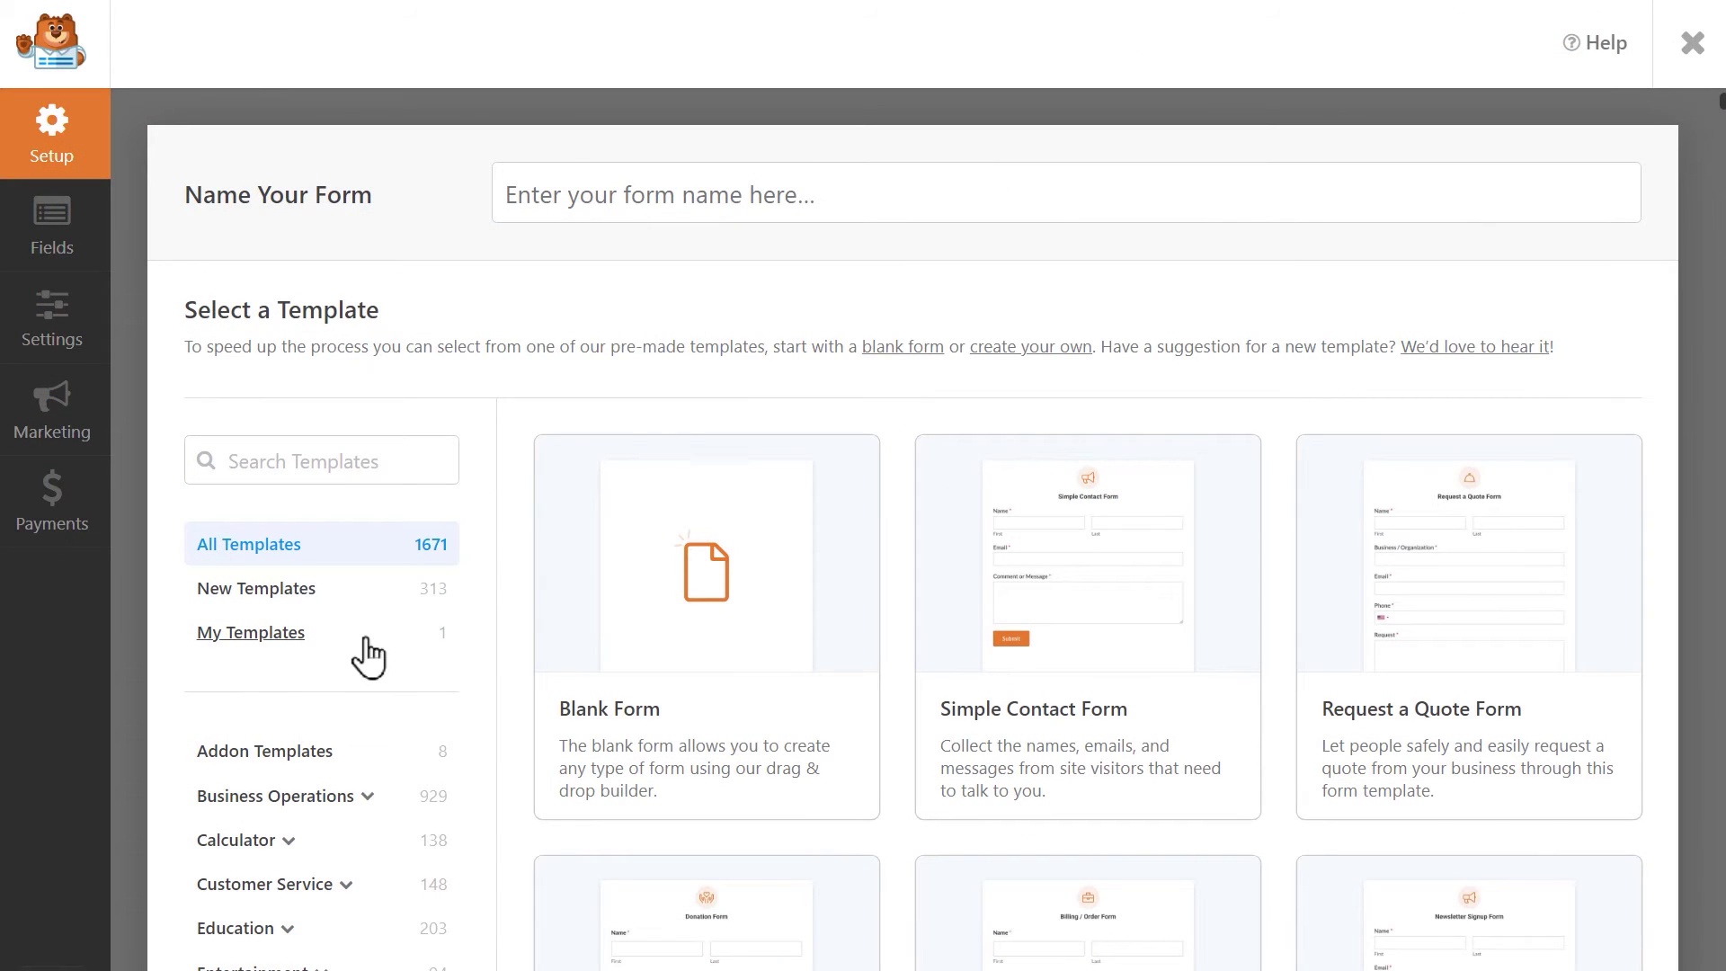
- Delete the Contact Form template from My Templates and confirm the deletion
left_click(364, 649)
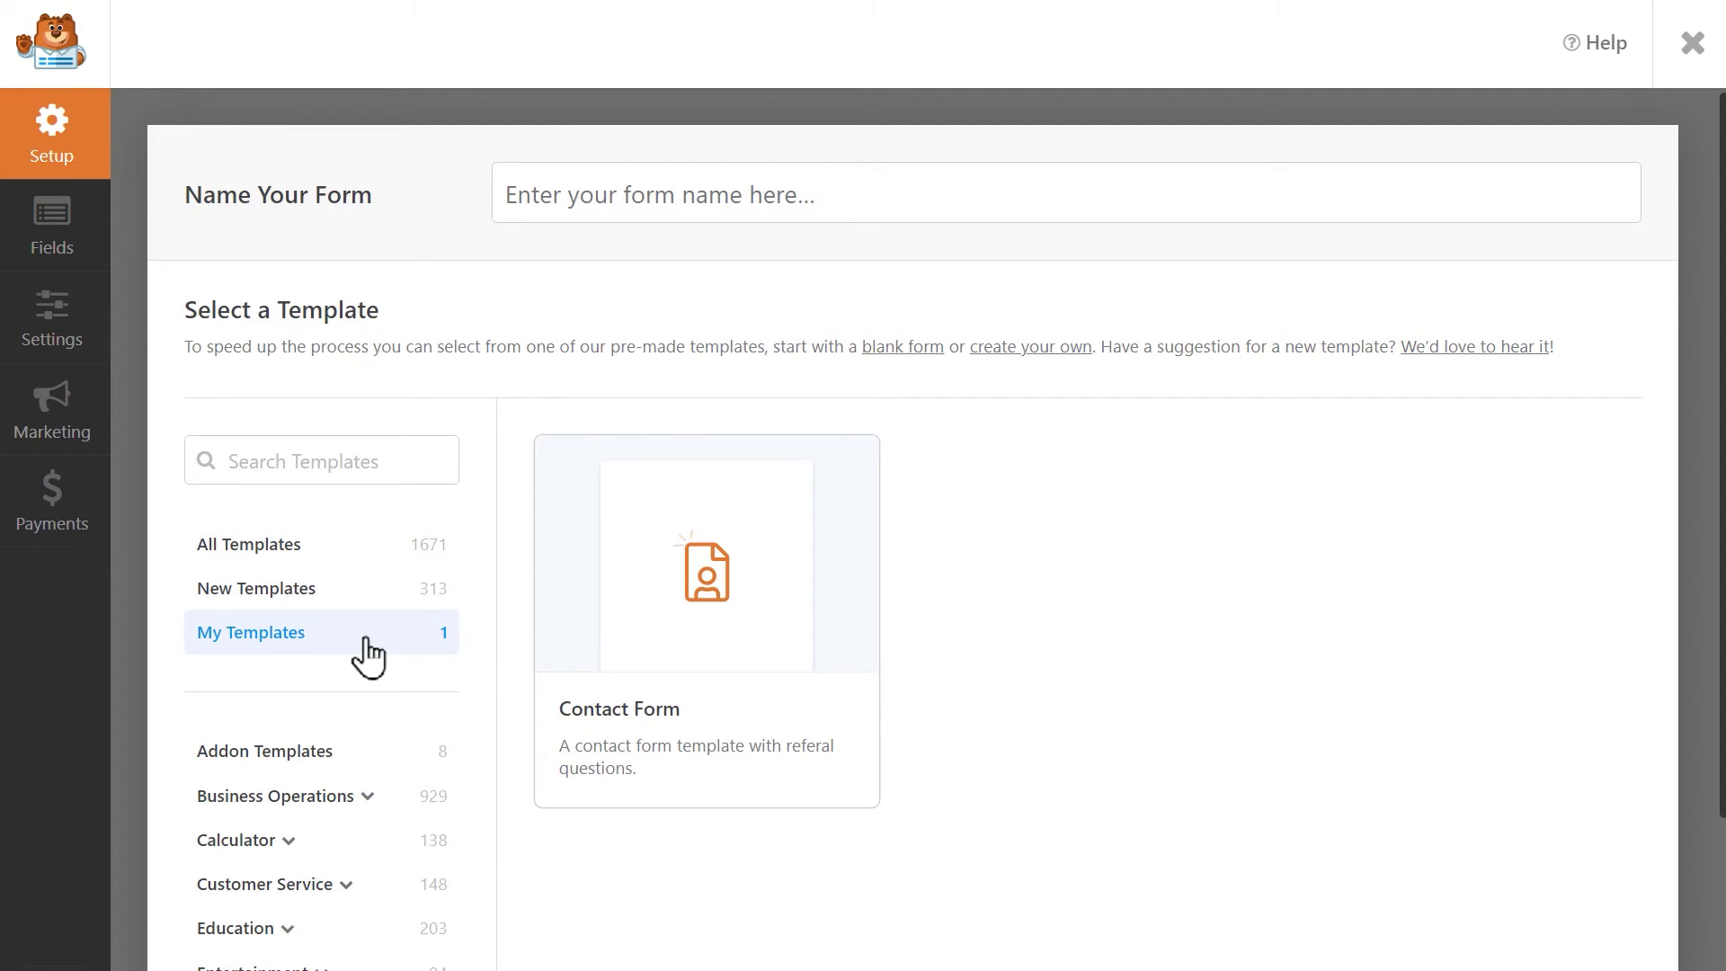
mouse_move(644, 567)
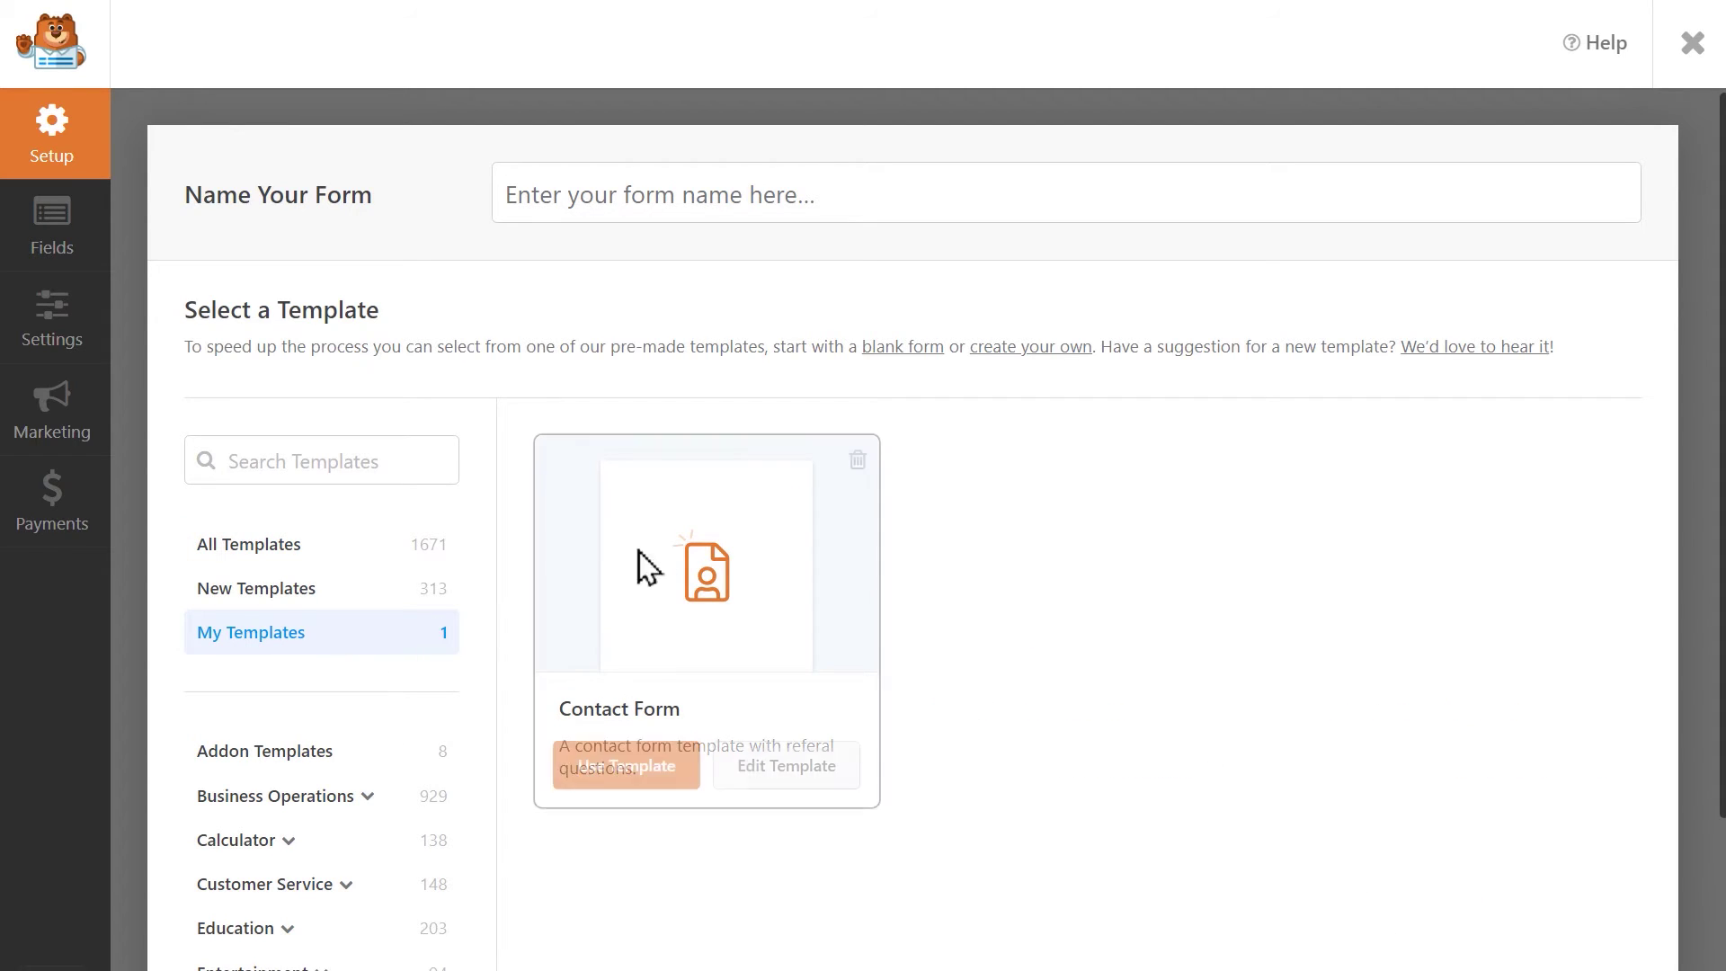
left_click(857, 462)
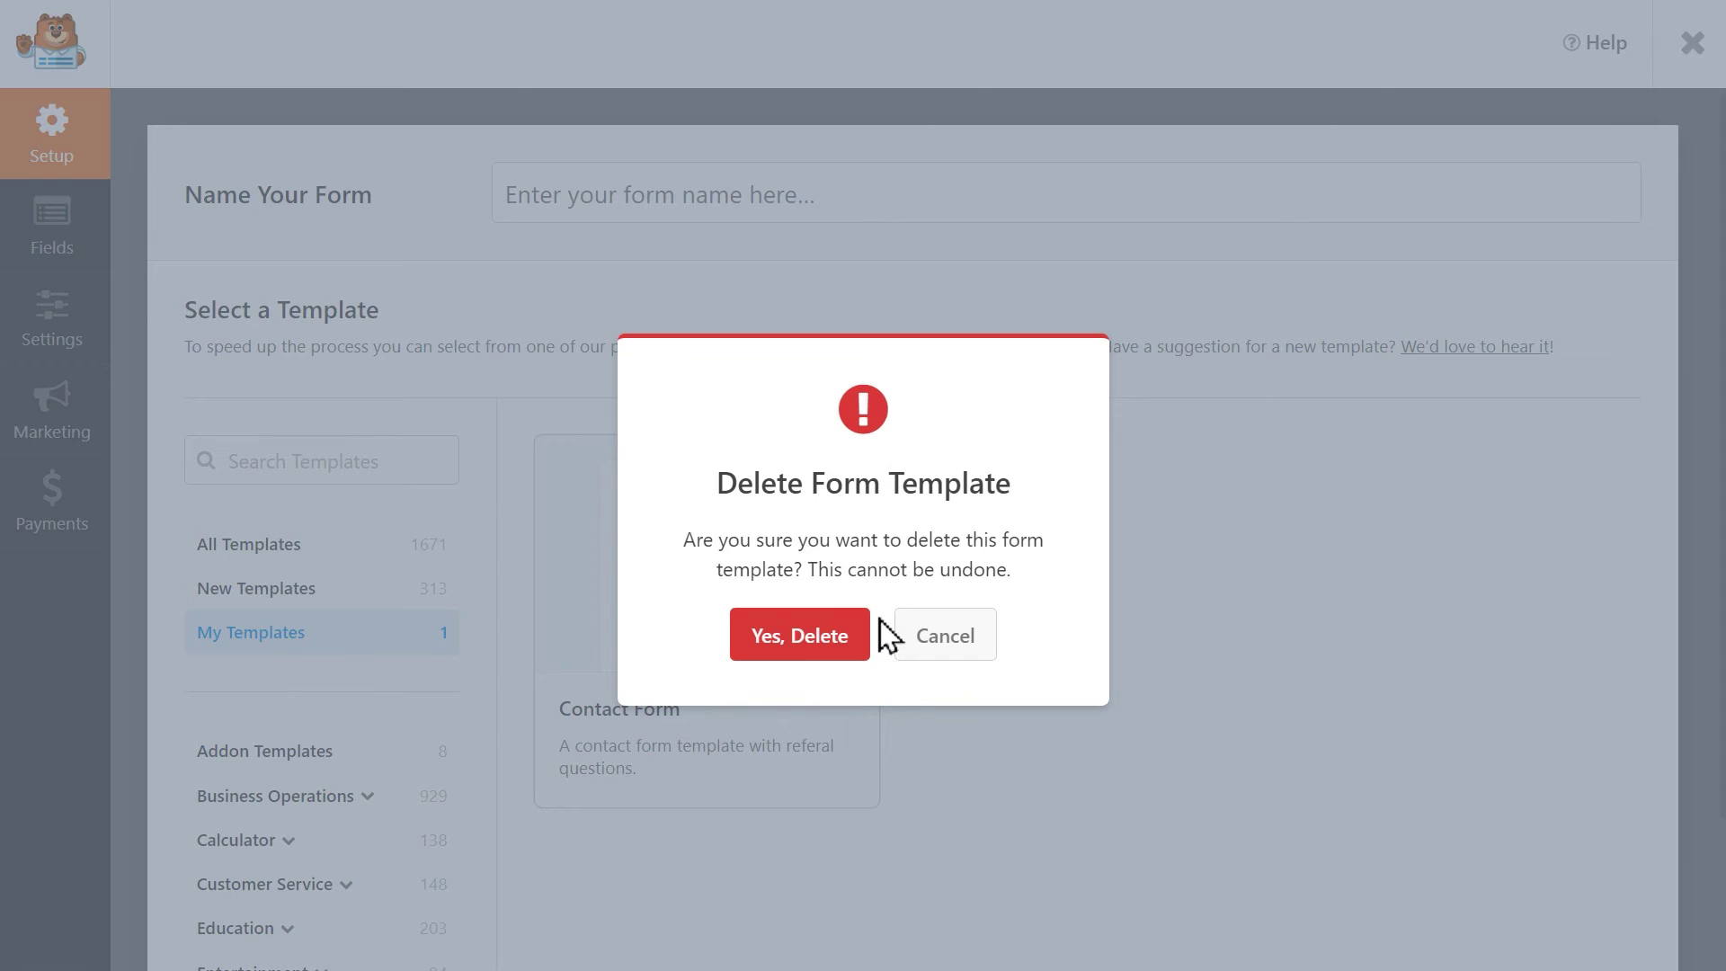
left_click(867, 638)
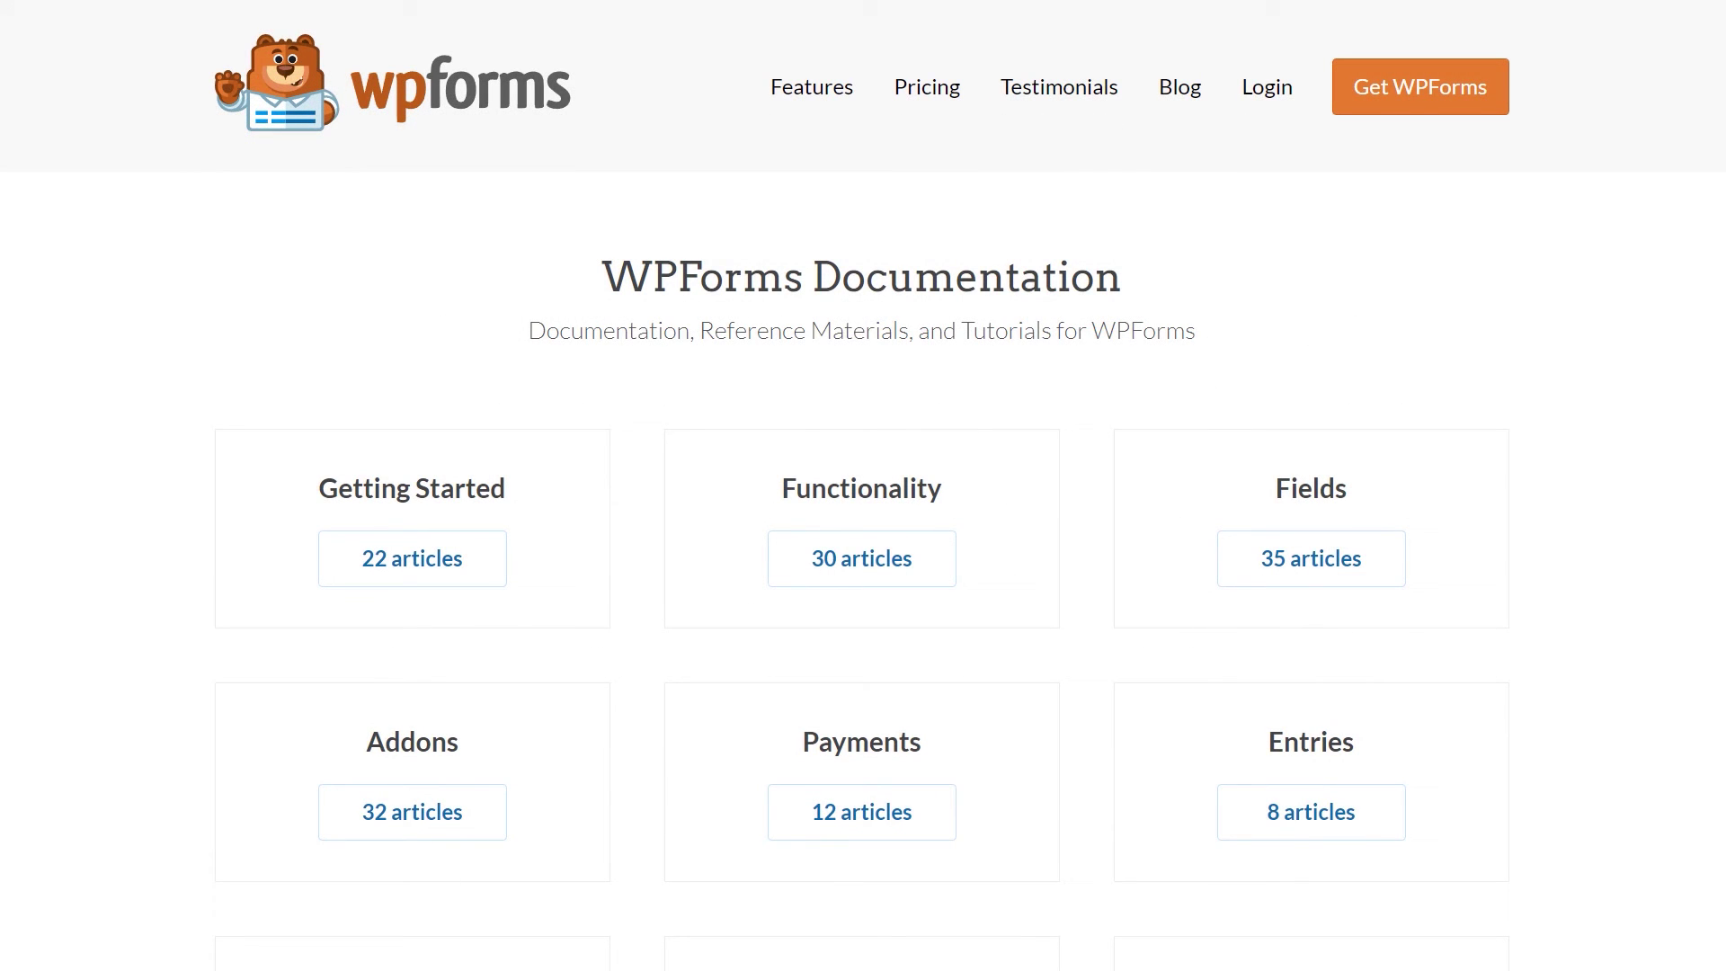
- Scroll down the WPForms site pages to reach the support ticket form
scroll(861, 540, "down", 3)
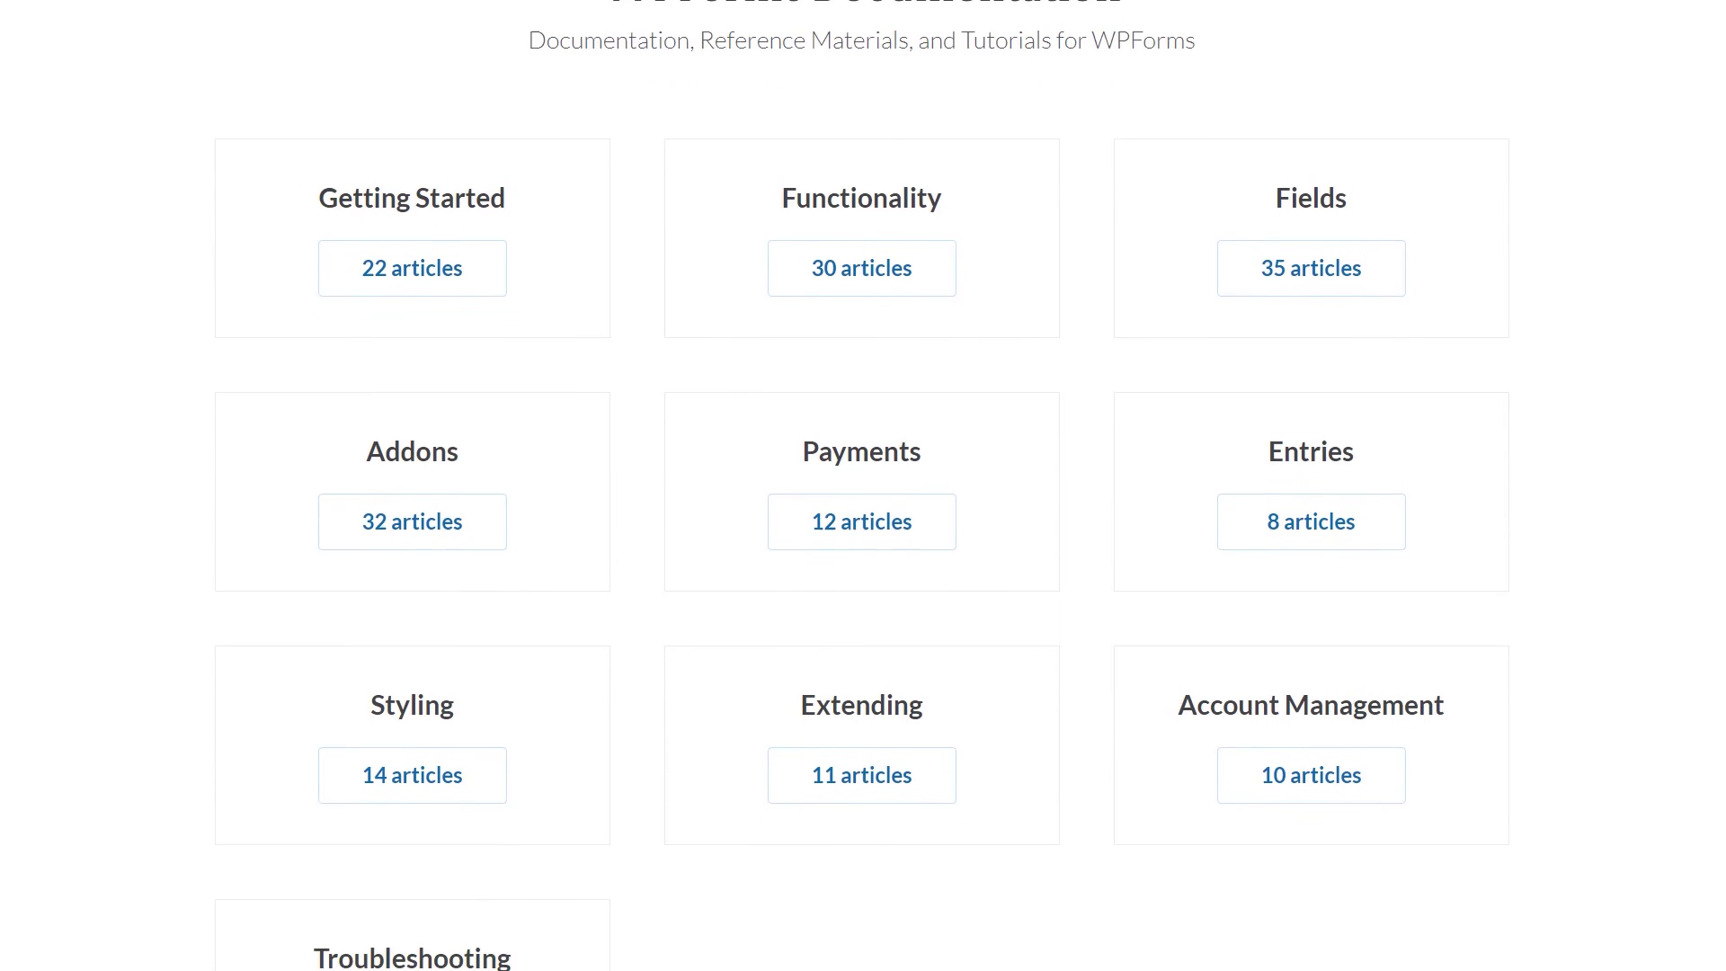
scroll(861, 539, "down", 2)
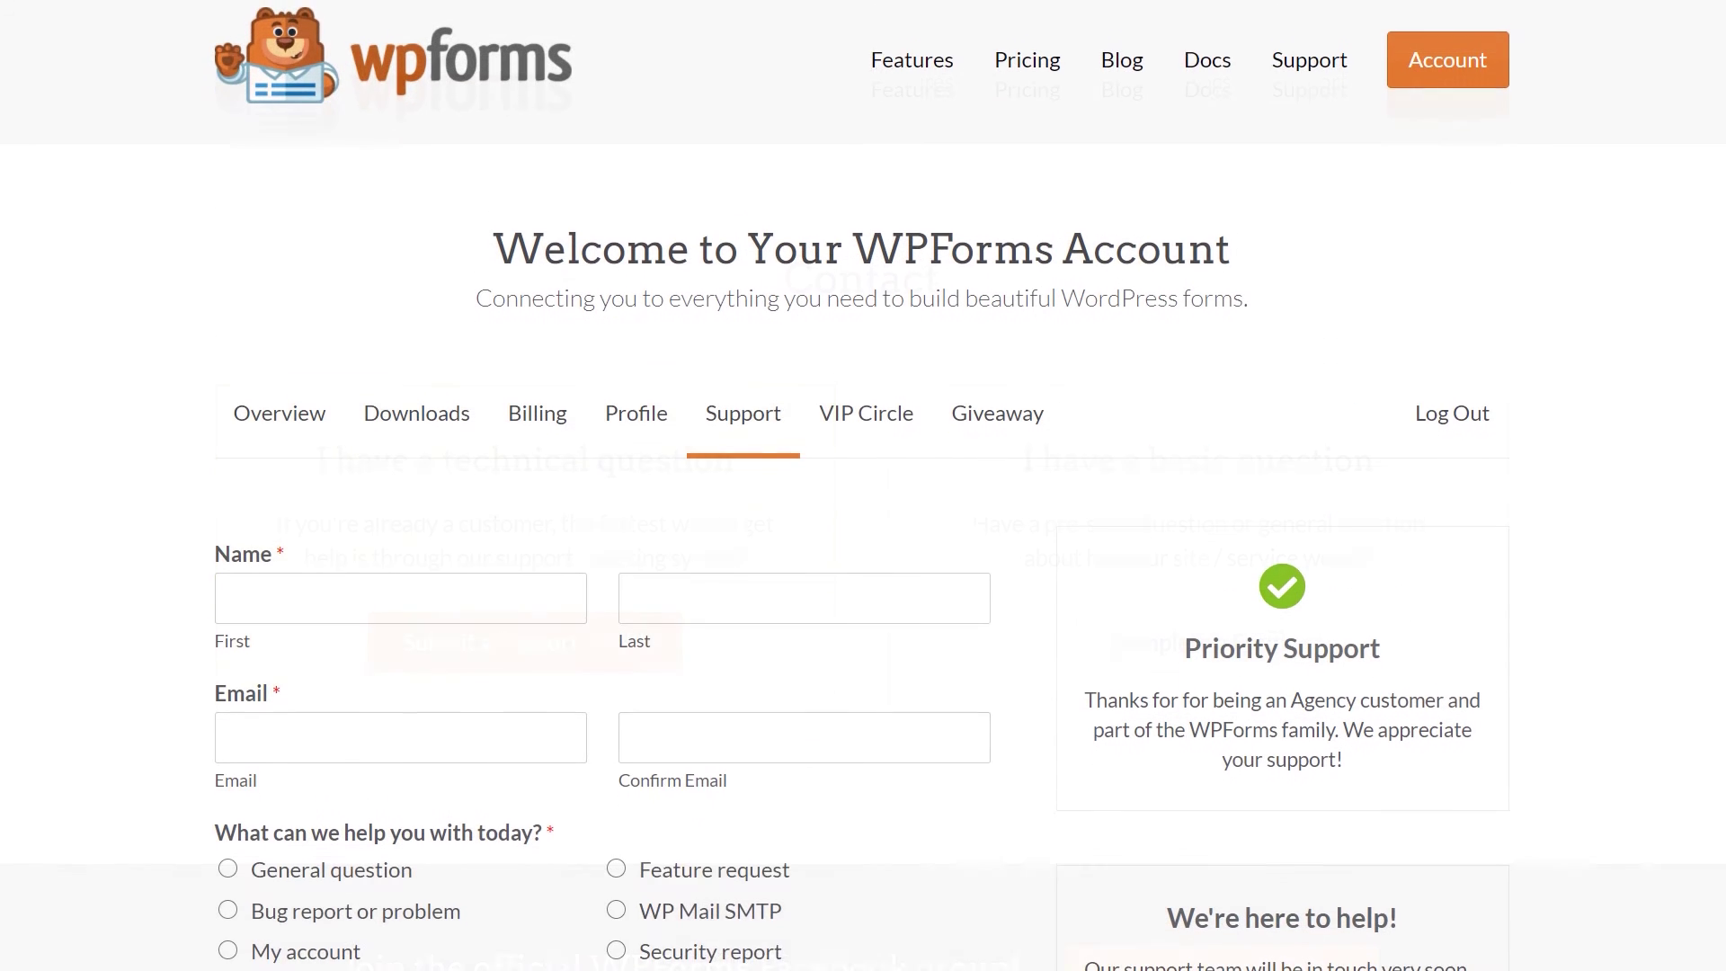
scroll(861, 539, "down", 6)
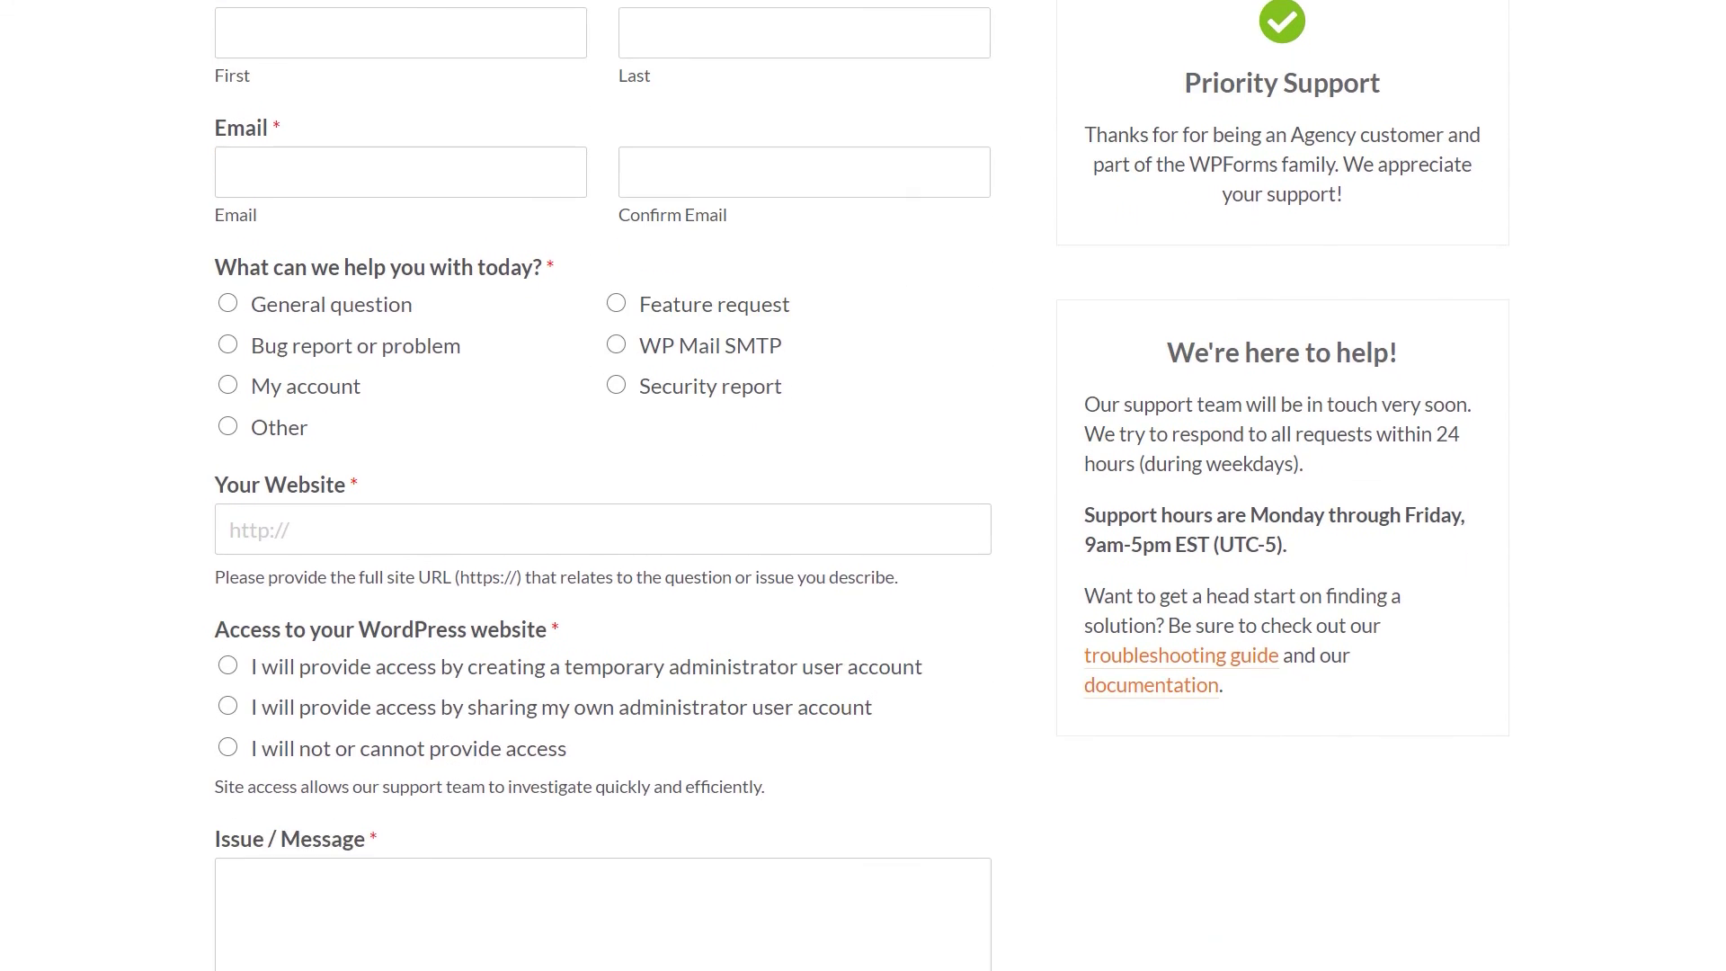